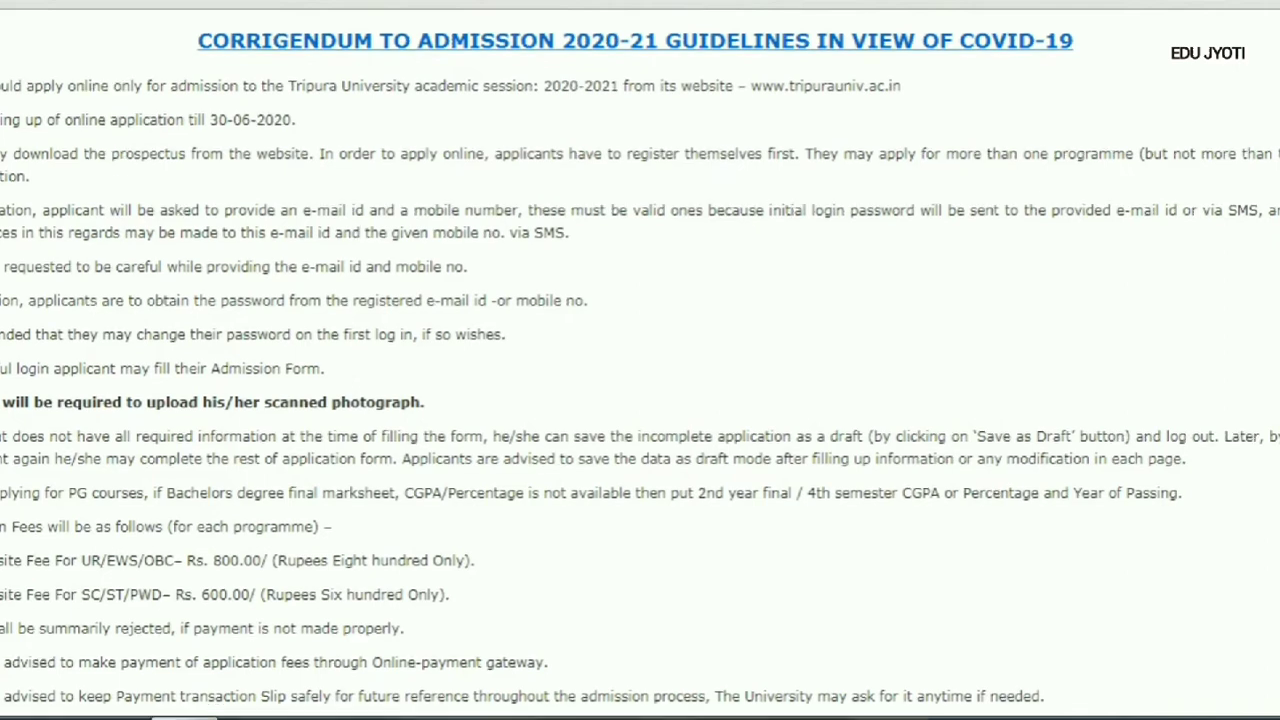
scroll(640, 364, down, 3)
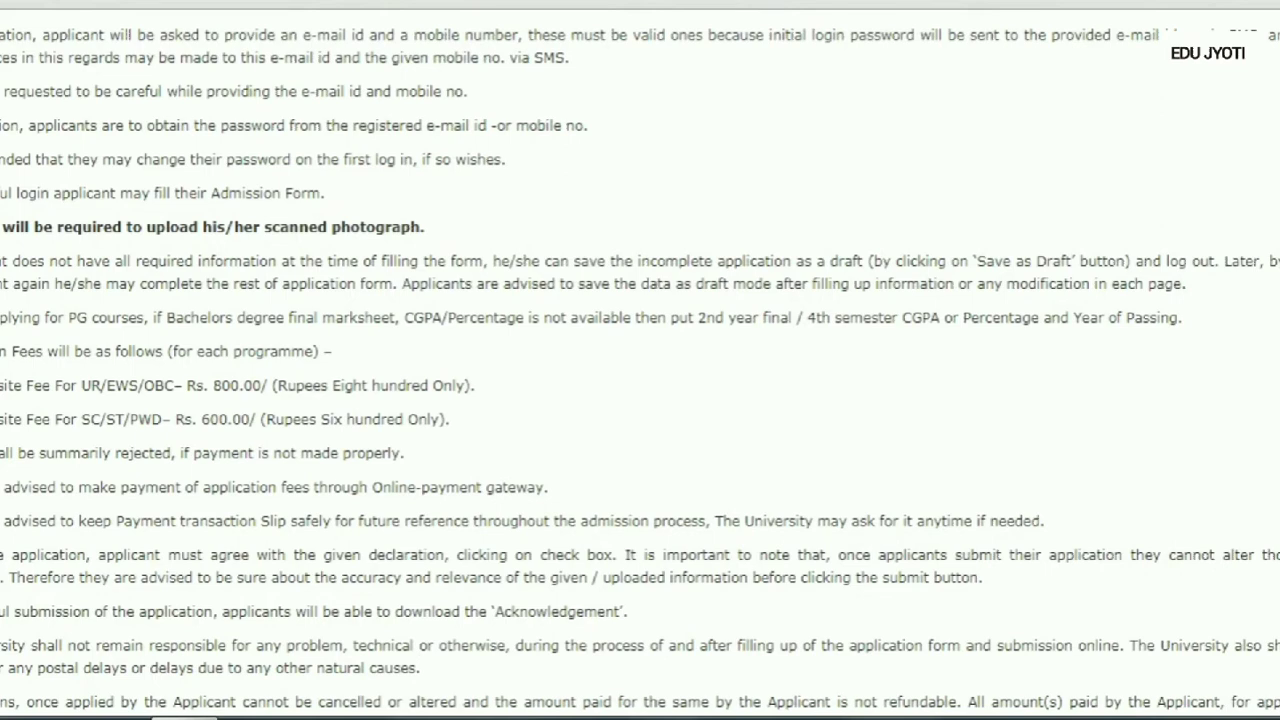
scroll(640, 360, down, 3)
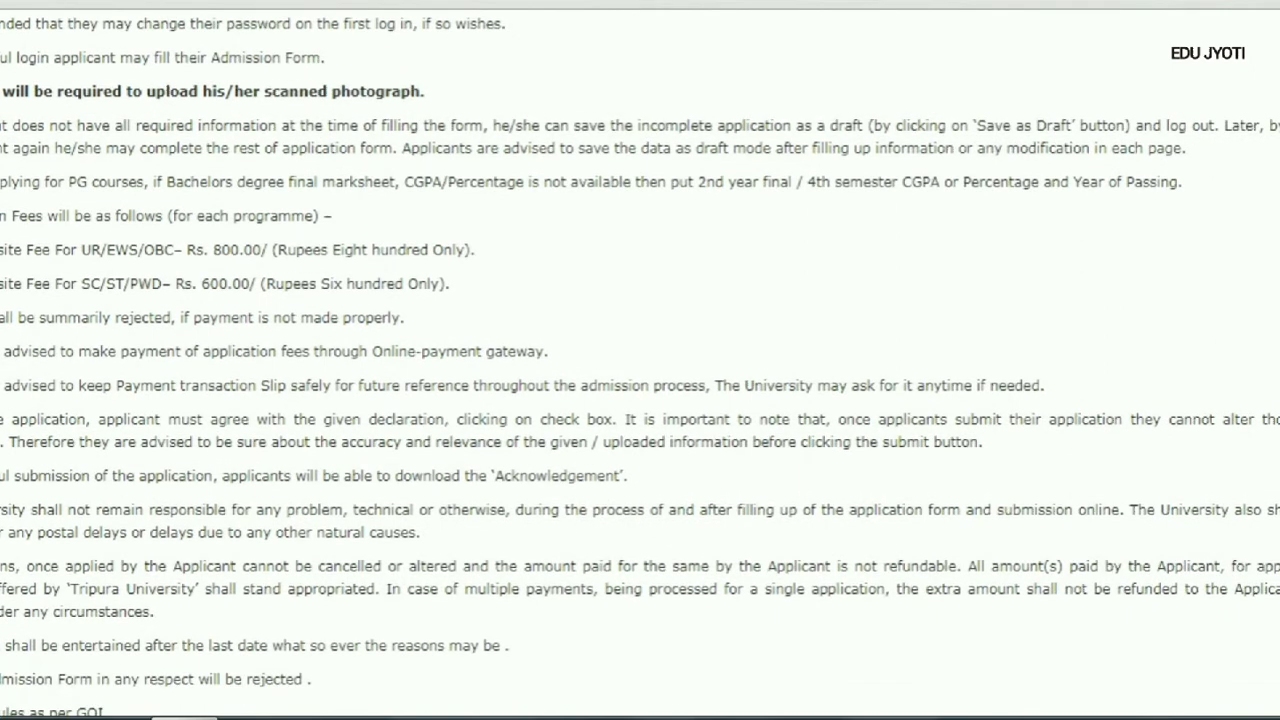
scroll(640, 360, down, 1)
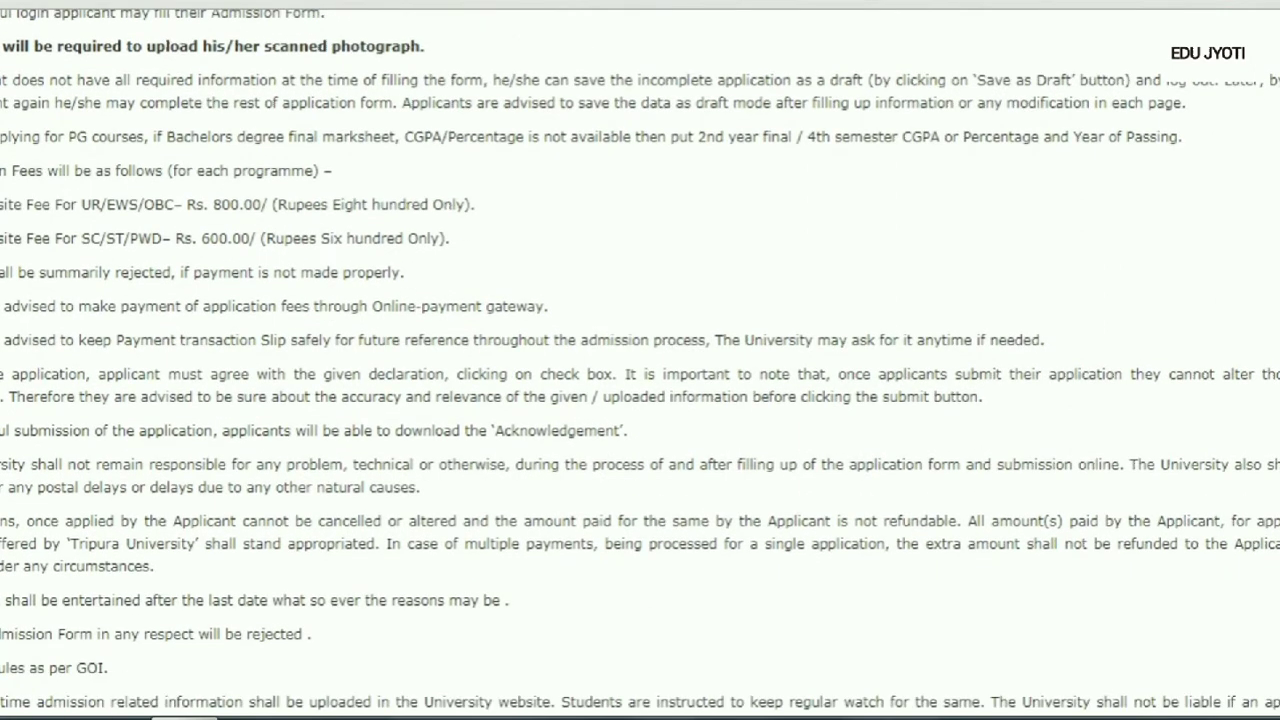
scroll(640, 360, down, 5)
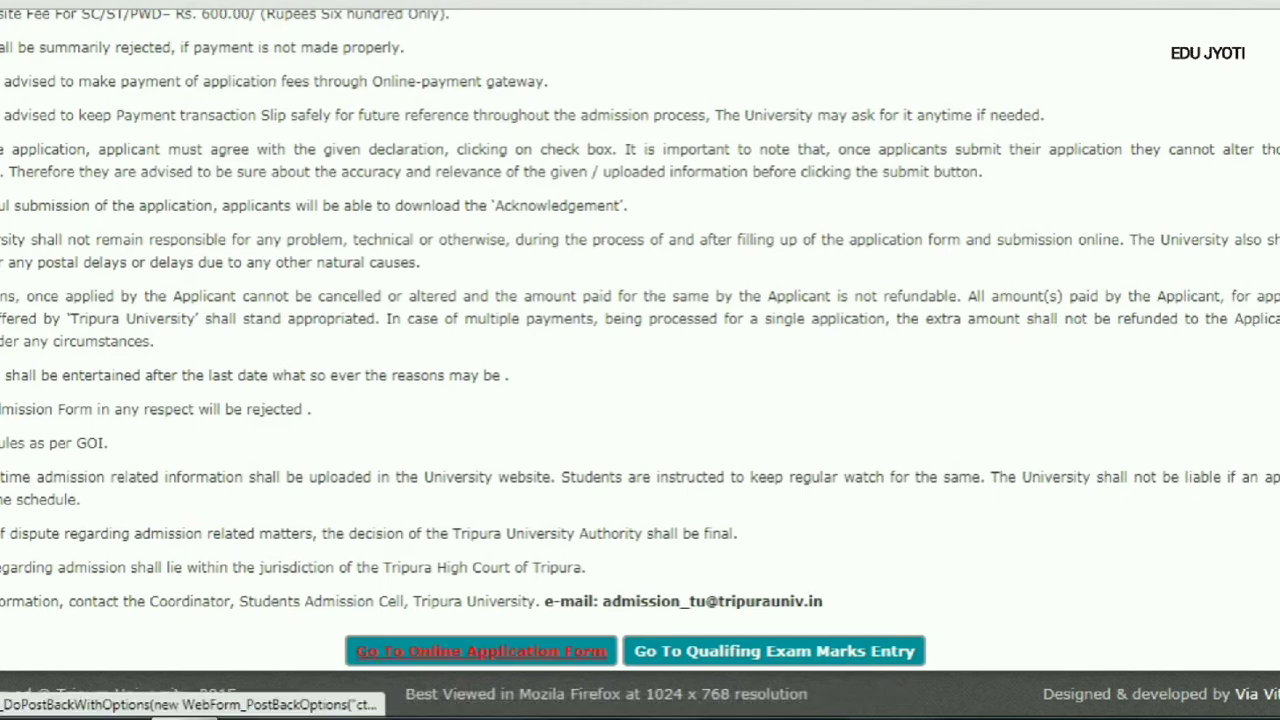
Step: Go to the online application form from the bottom of the guidelines, reaching the login page
click(480, 651)
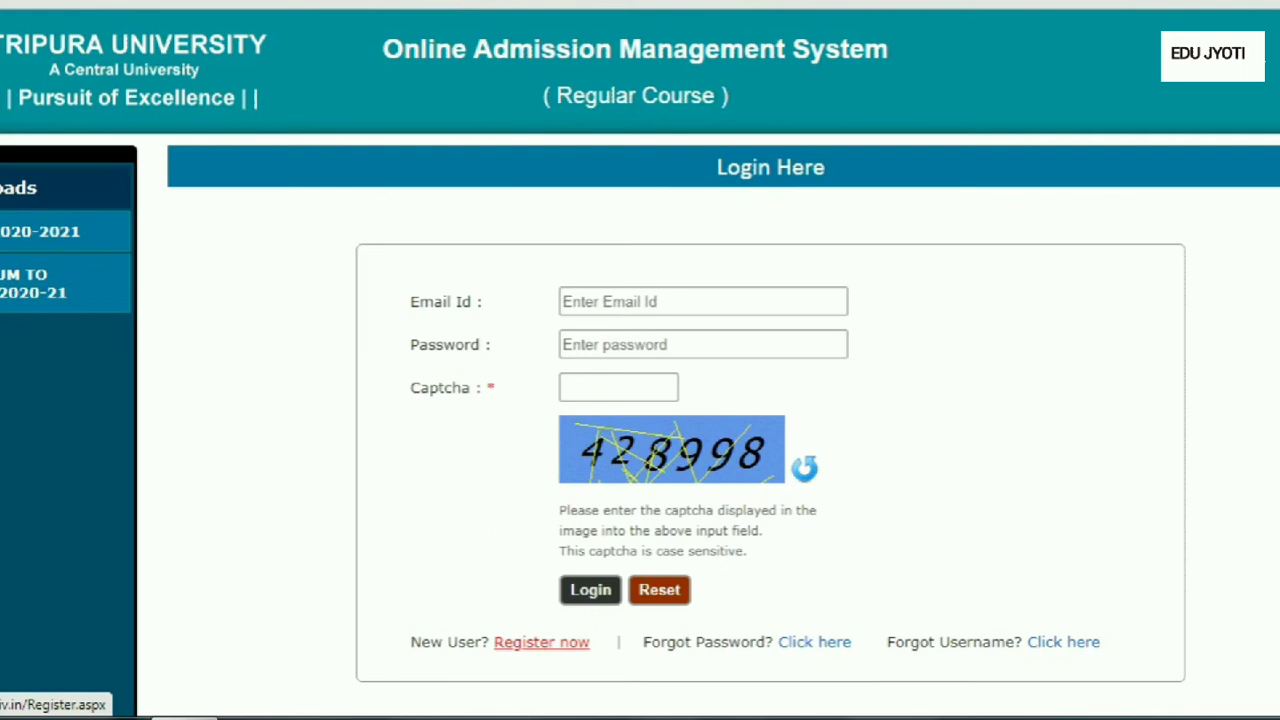
Step: Open the new applicant registration form via 'Register now' and scroll through its fields
click(541, 642)
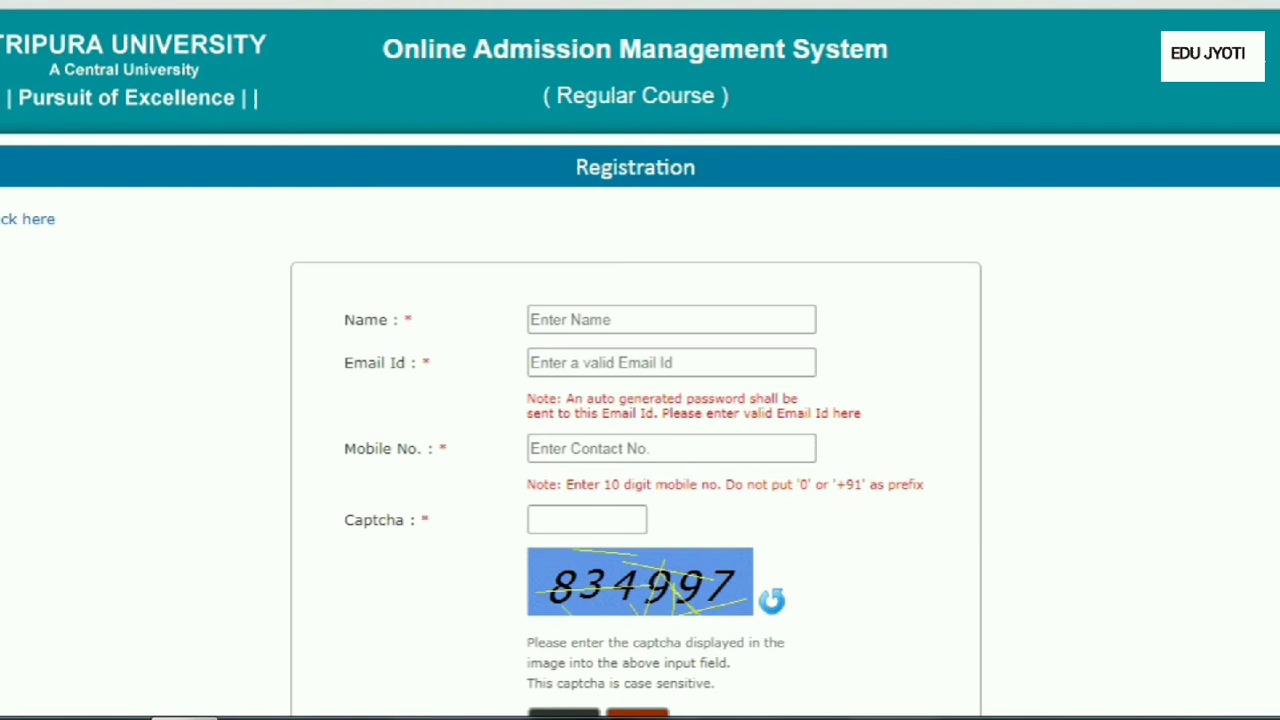
scroll(640, 364, down, 1)
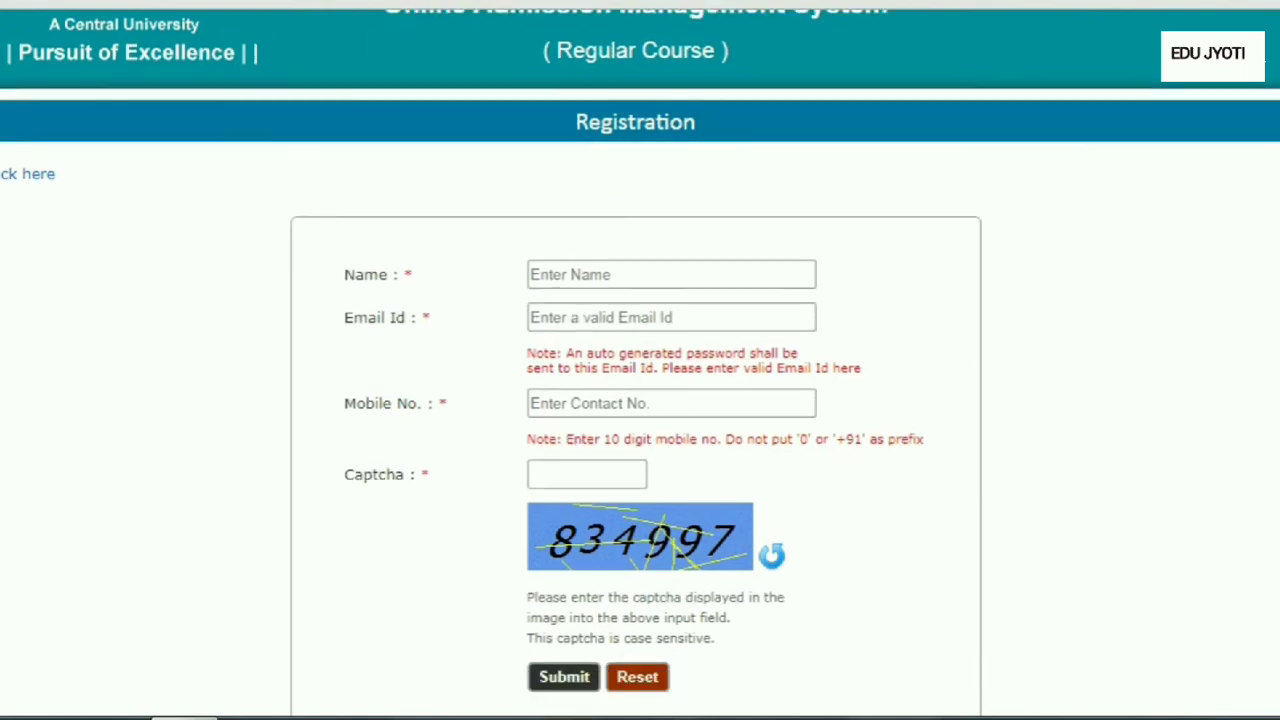
scroll(640, 400, down, 1)
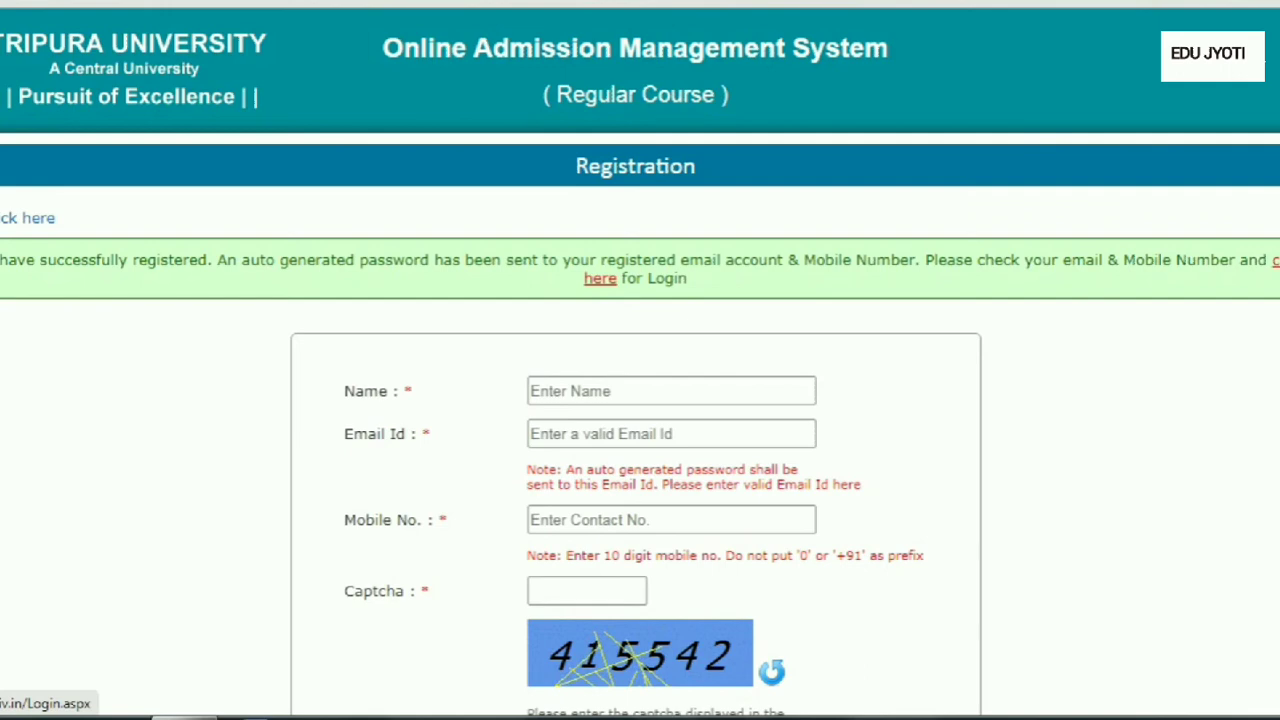
Step: Sign in with the registered email, password and captcha code to reach the 2020-21 welcome page
click(600, 278)
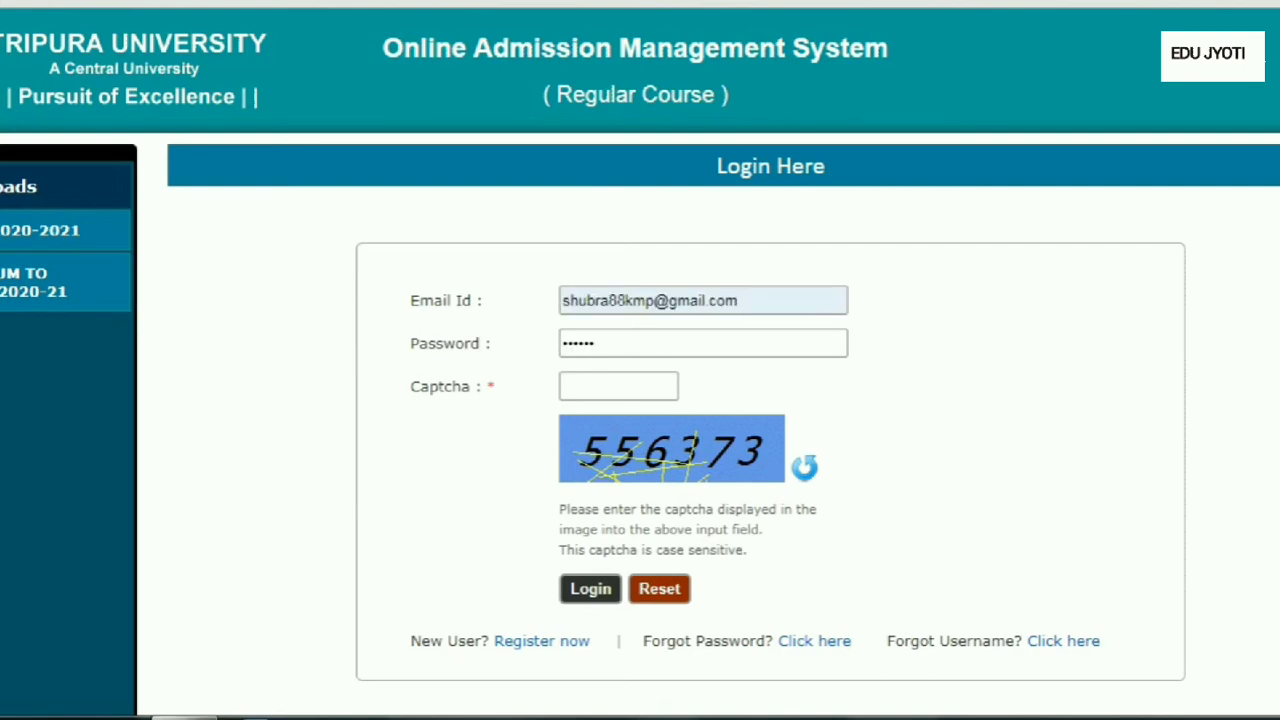
click(618, 386)
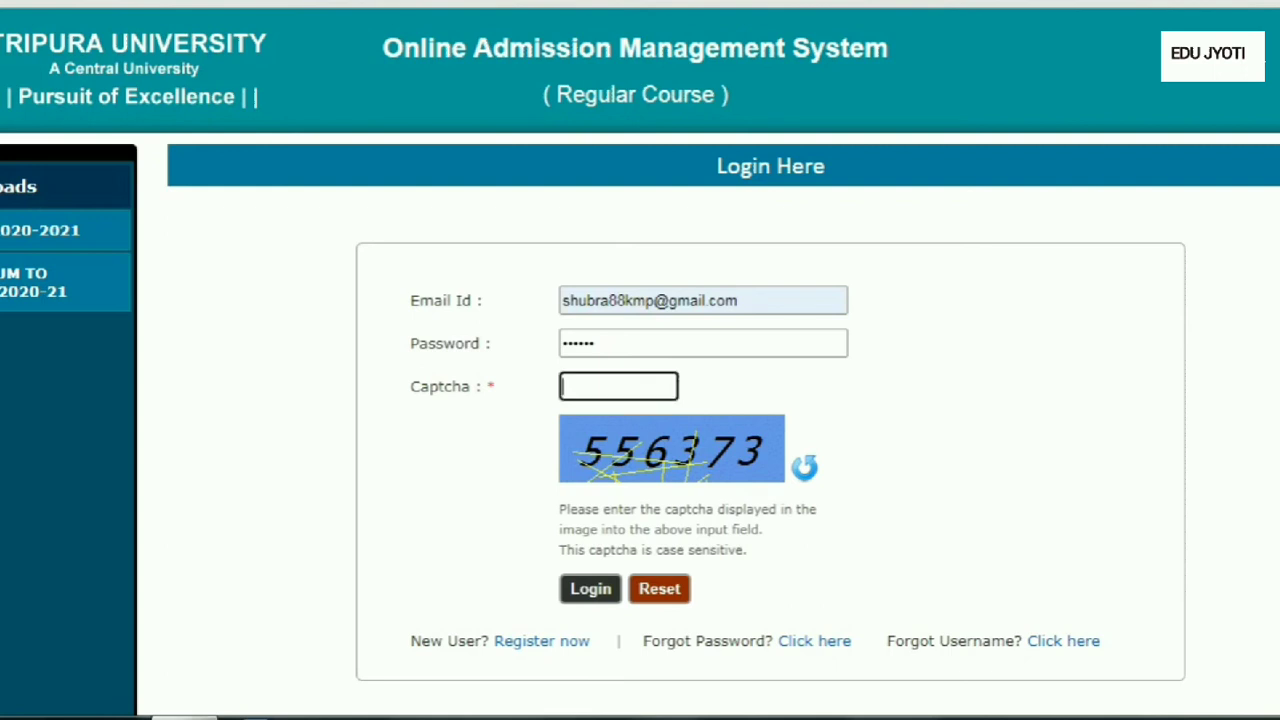
text(556373)
key(Tab)
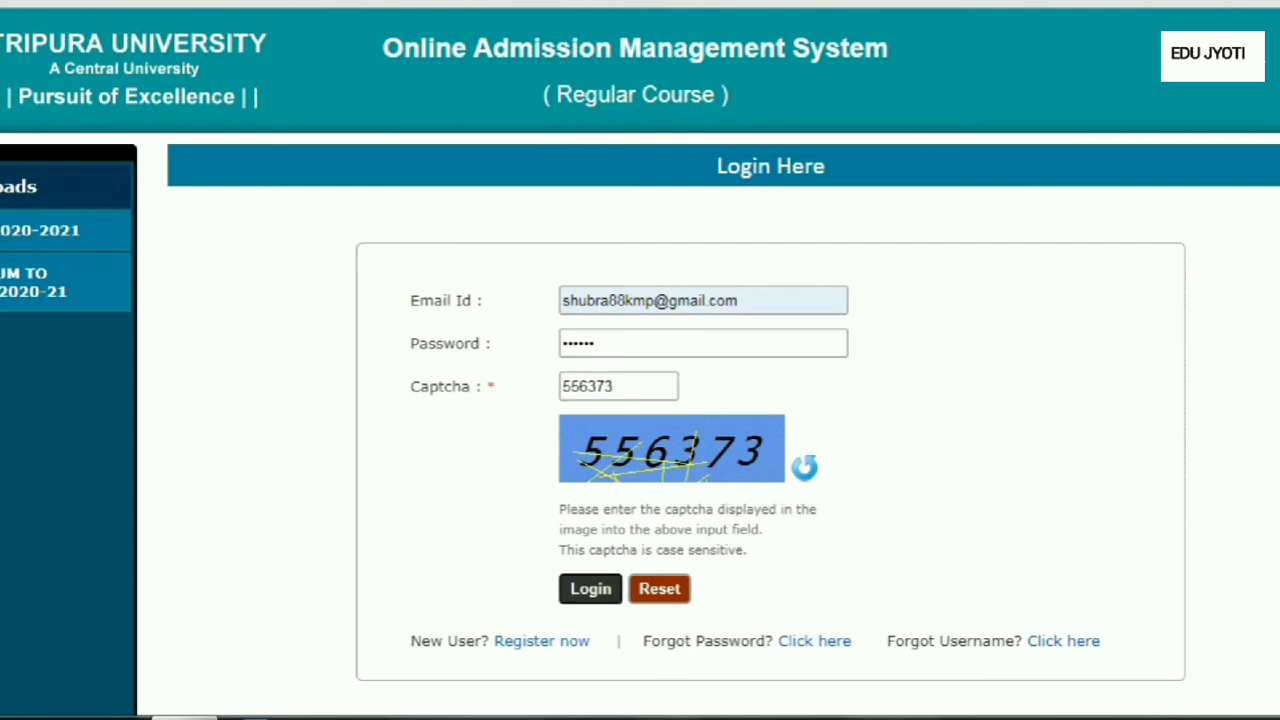
key(Return)
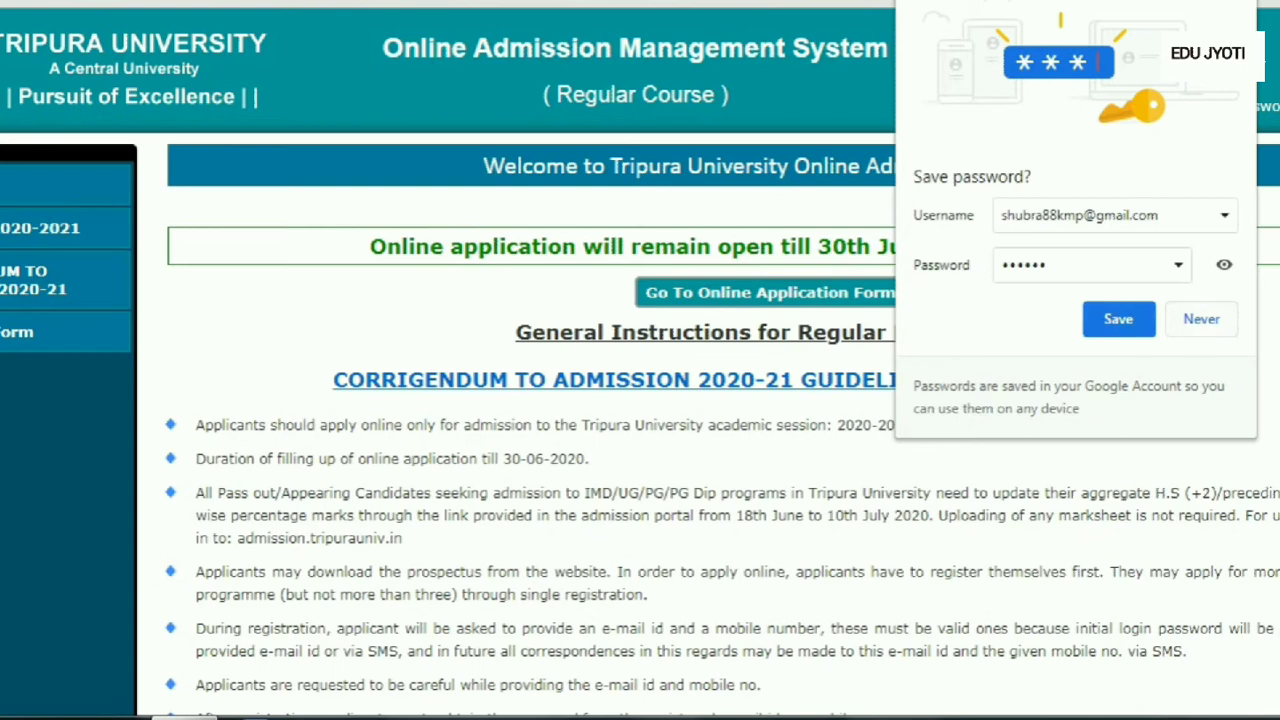
Step: Decline Chrome's save-password prompt and scroll through the General Instructions and back up
key(Escape)
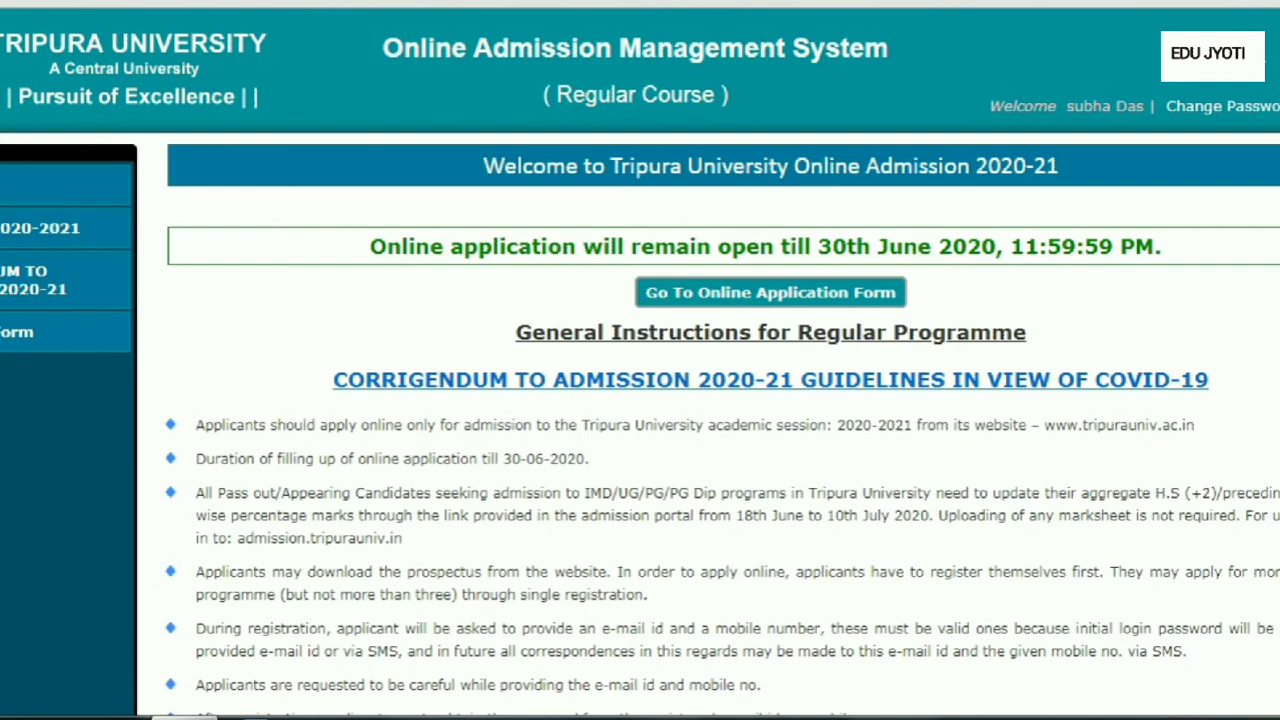
scroll(640, 400, down, 3)
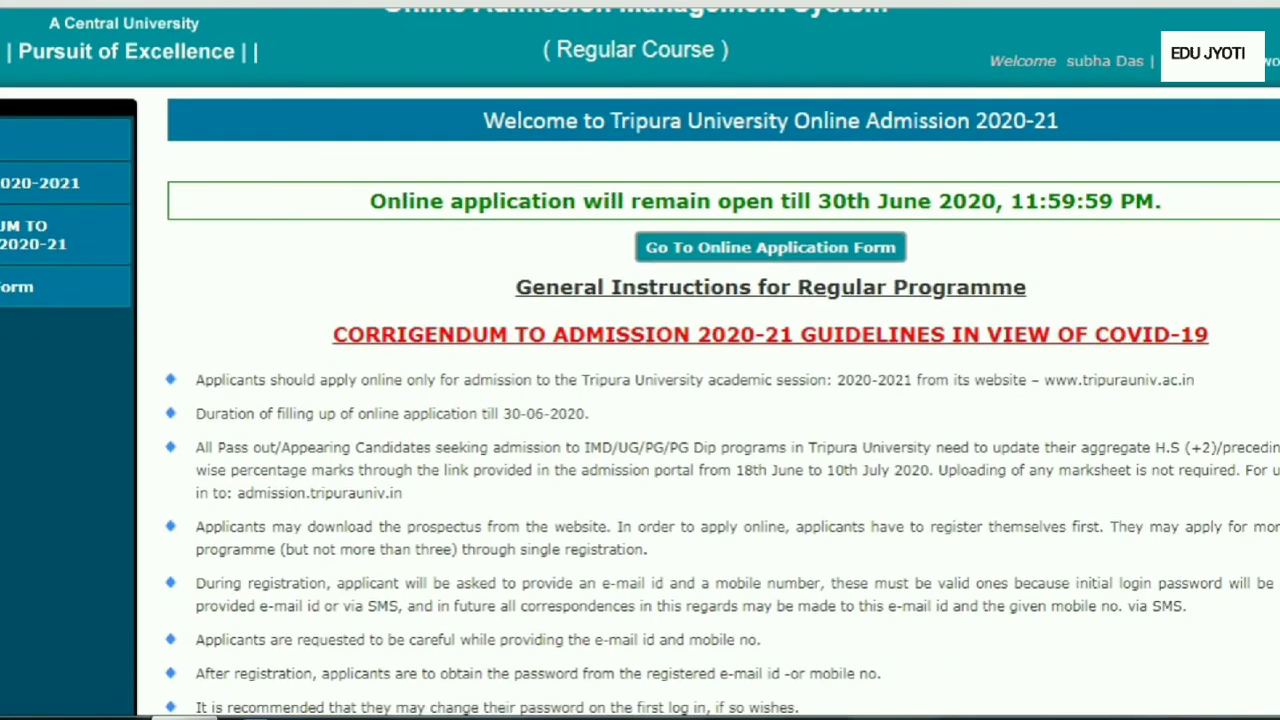
scroll(640, 400, down, 10)
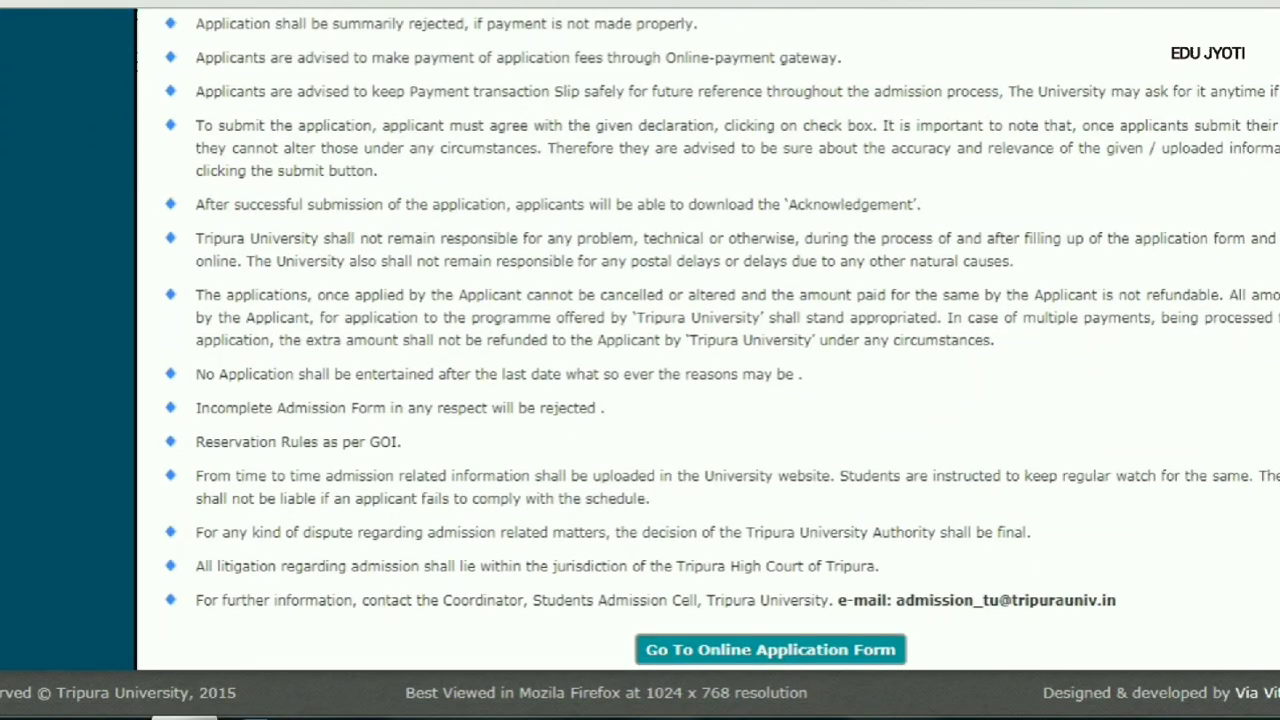
scroll(640, 400, up, 10)
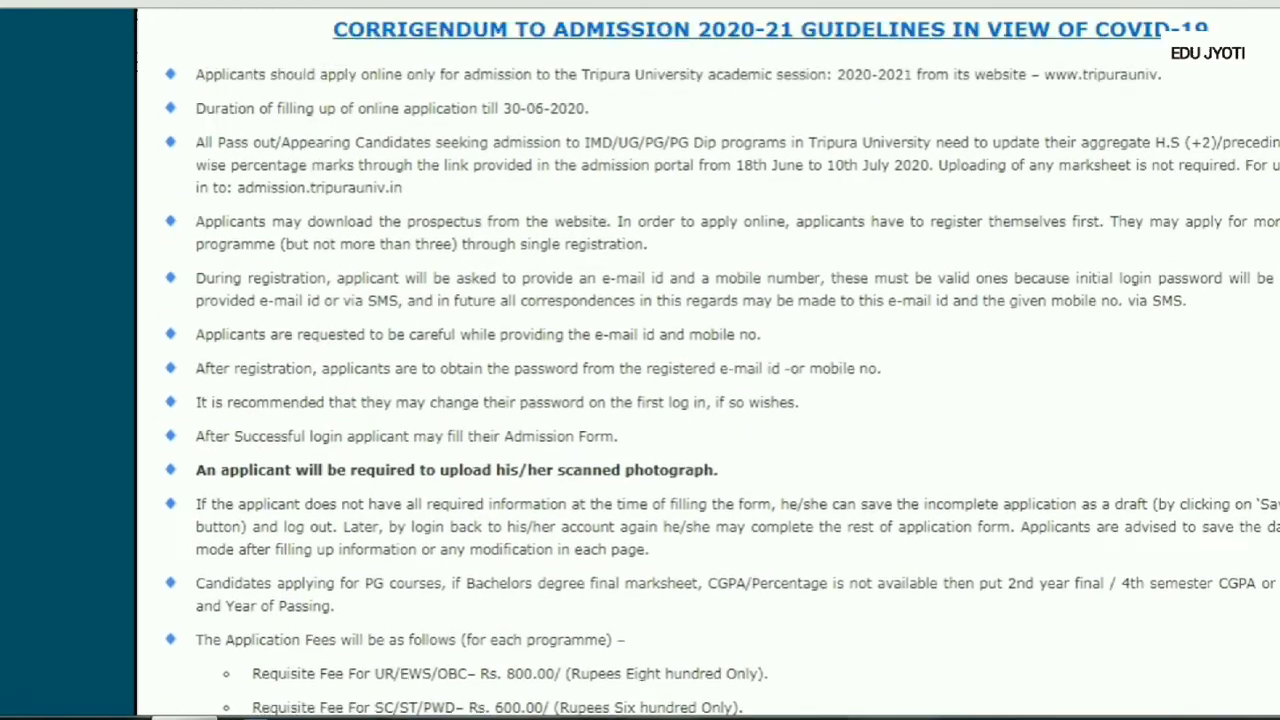
scroll(640, 400, up, 3)
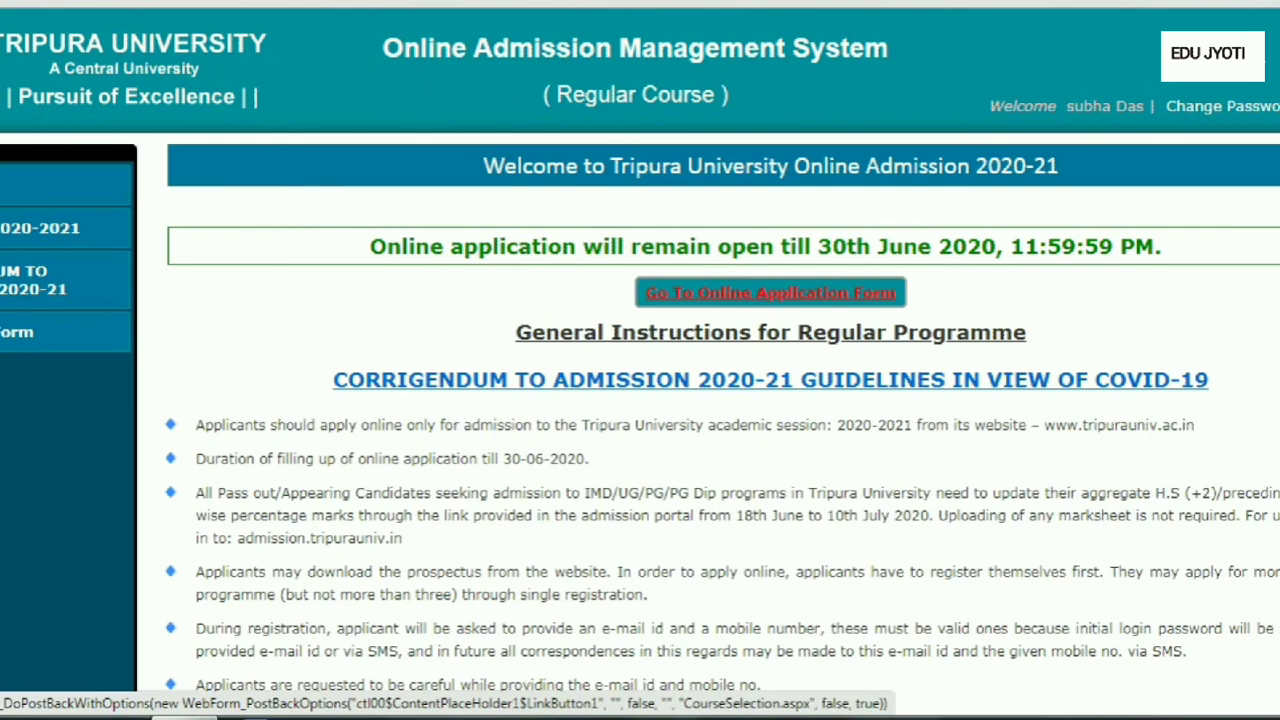
Step: Browse the programme types in the Add Course form, initially selecting PG Diploma
click(770, 292)
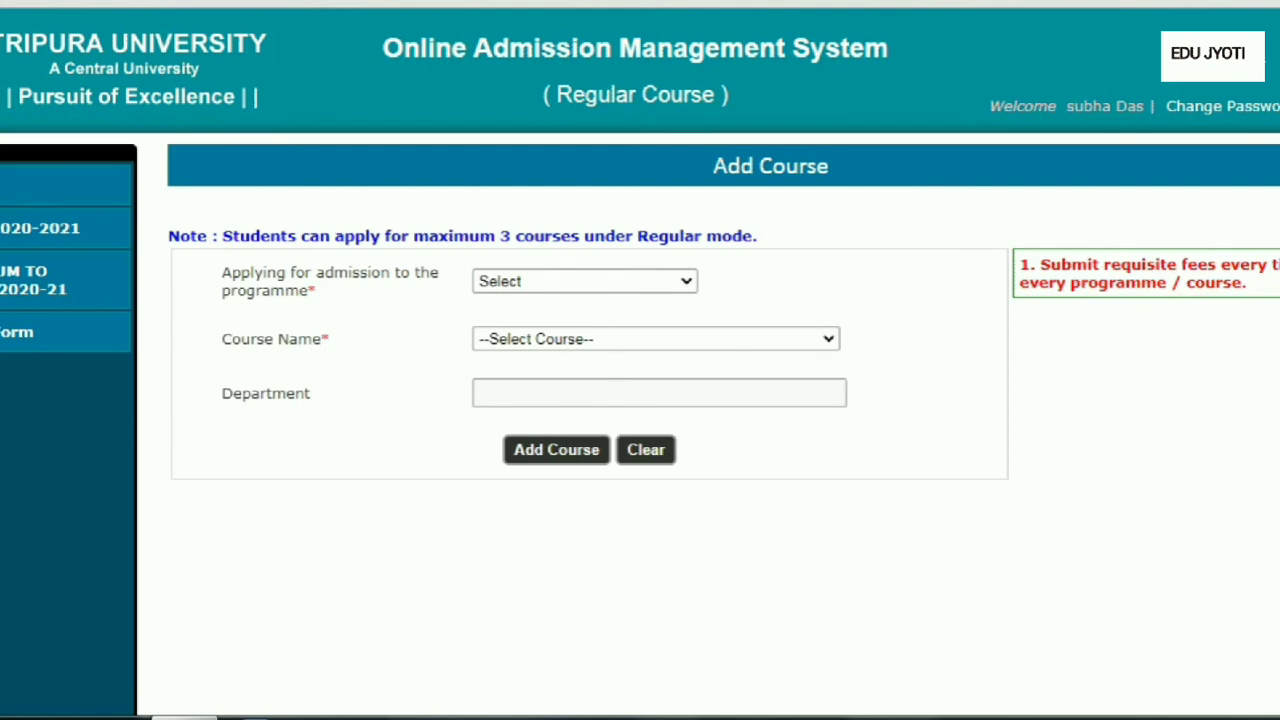
key(alt+Down)
key(Down)
key(Down)
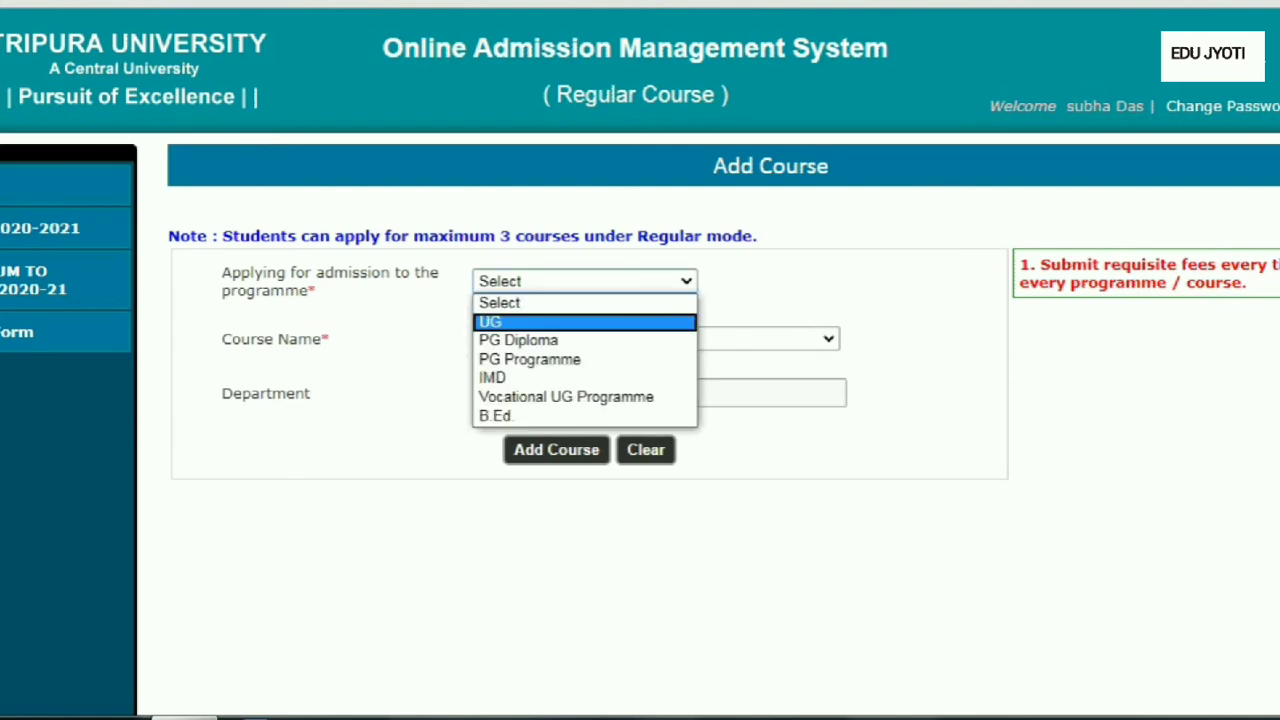
key(Down)
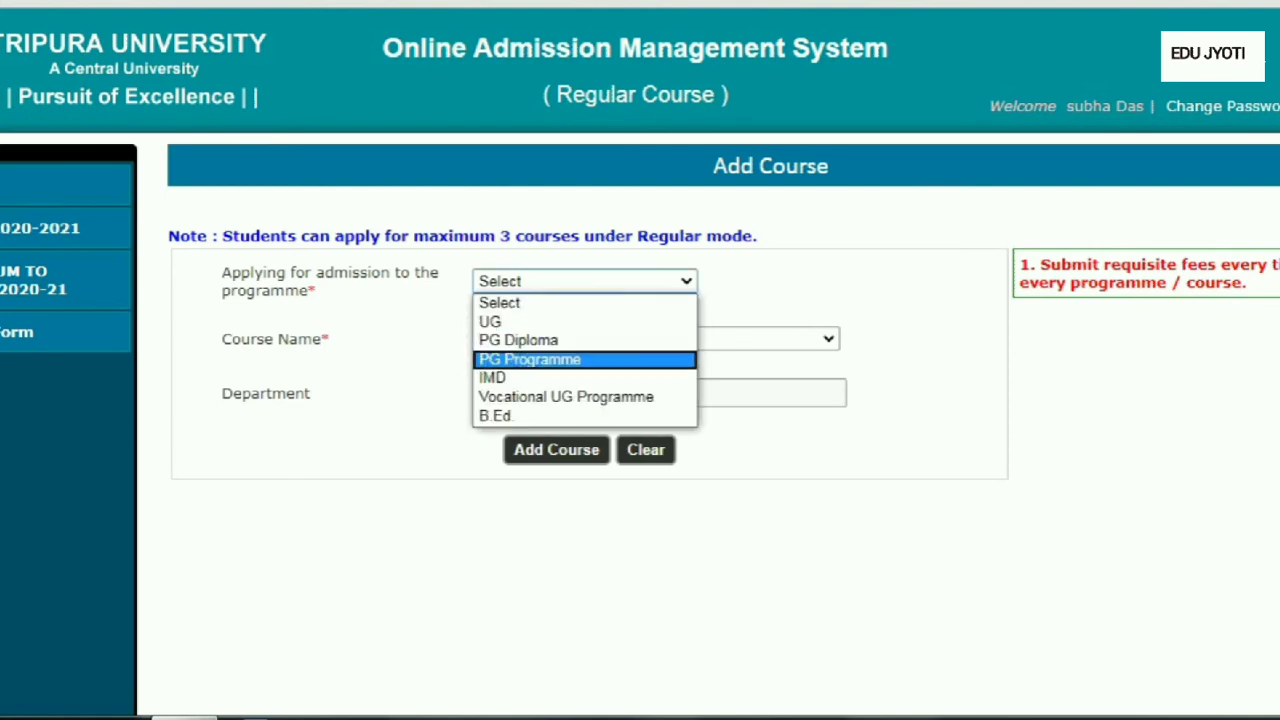
key(Down)
key(Down)
key(Down)
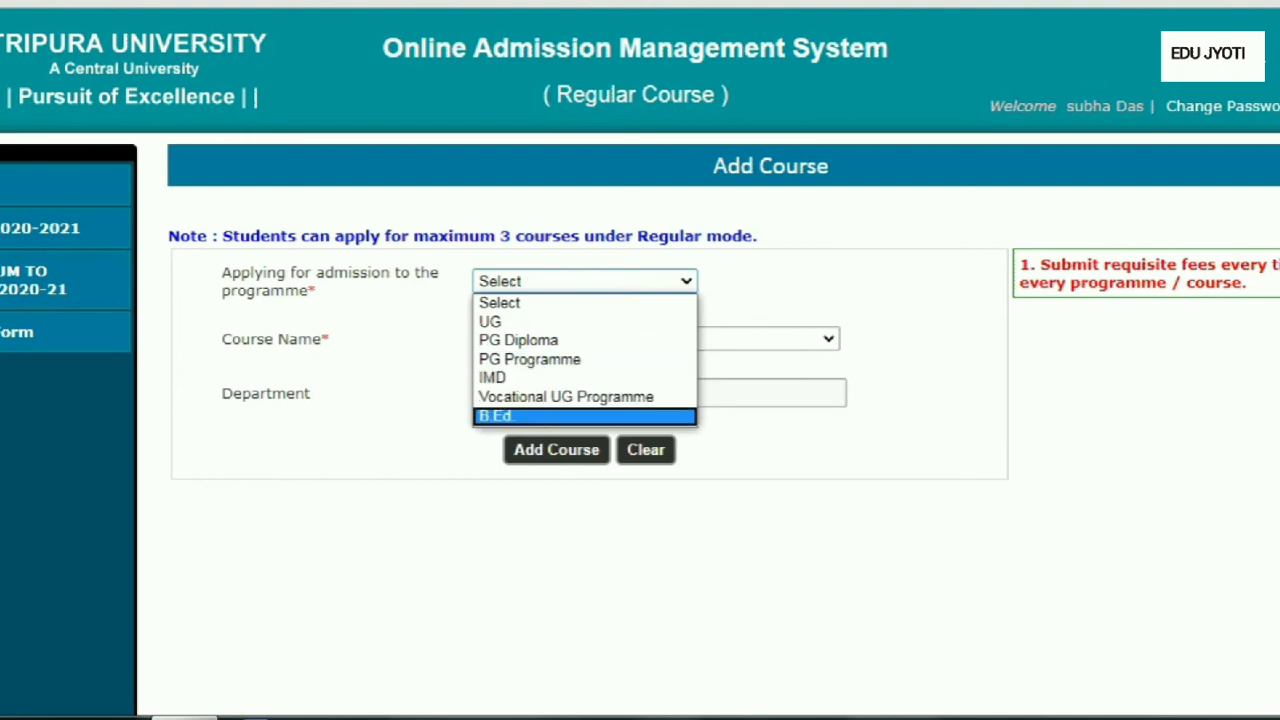
key(Up)
key(Up)
key(Up)
key(Up)
key(Up)
key(Up)
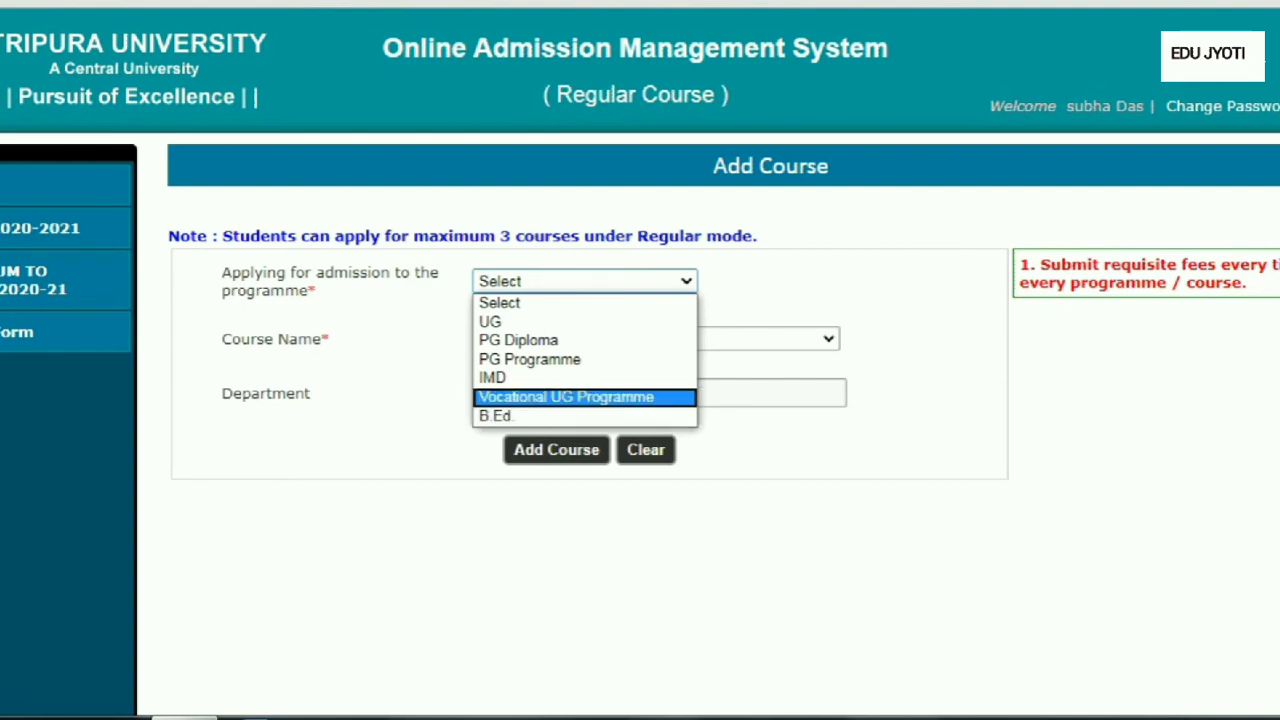
key(Down)
key(Down)
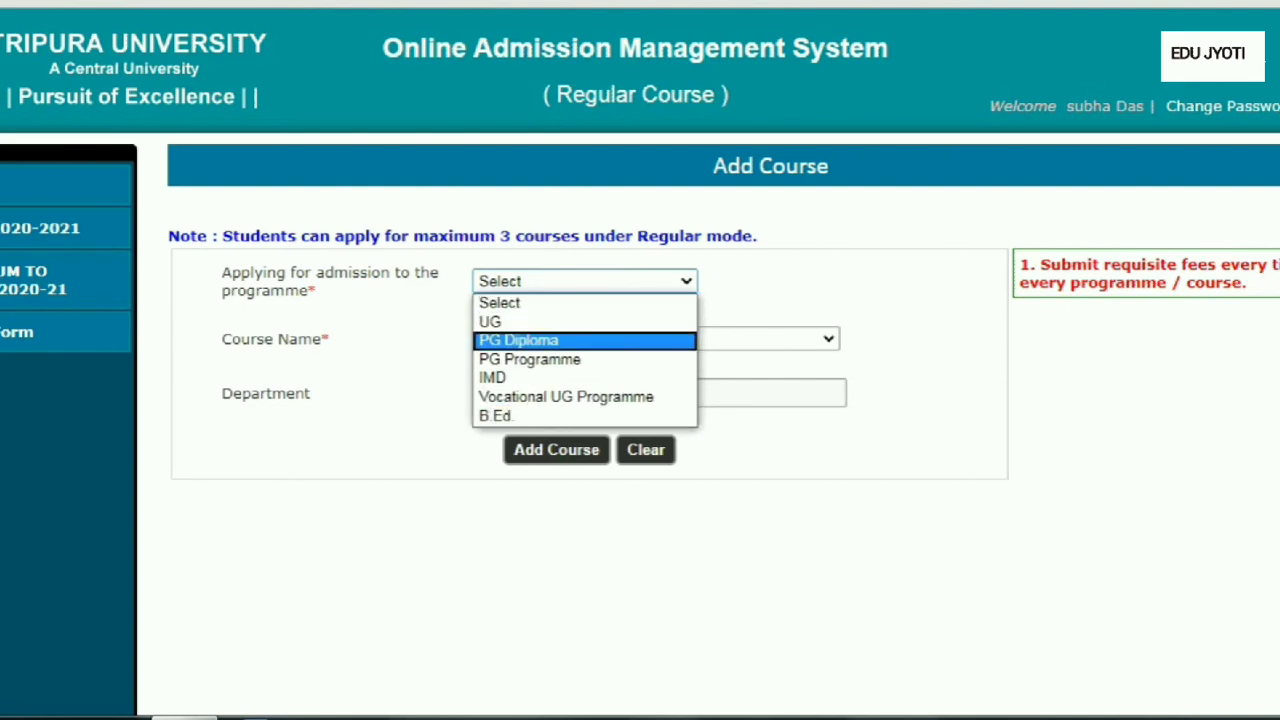
key(Return)
key(Tab)
key(alt+Down)
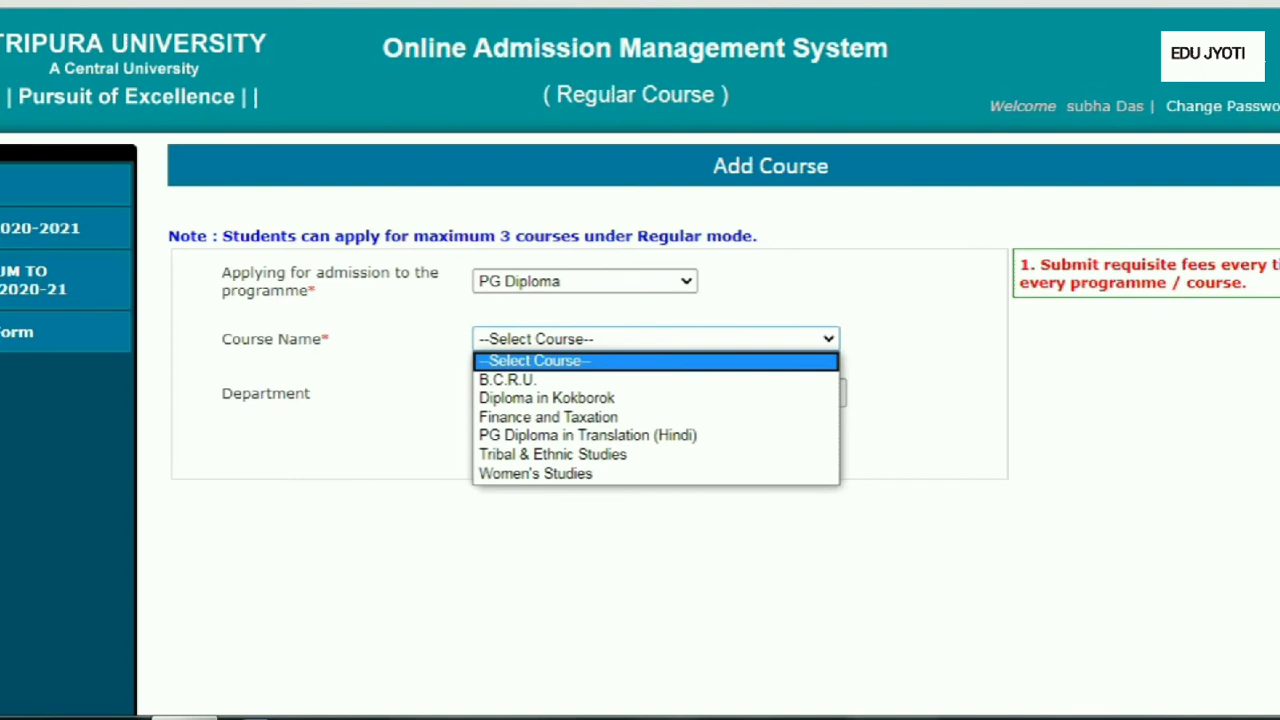
key(Escape)
Step: Switch the programme to PG Programme and choose M.A. in Education as the course
key(shift+Tab)
key(alt+Down)
key(Up)
key(Down)
key(Down)
key(Return)
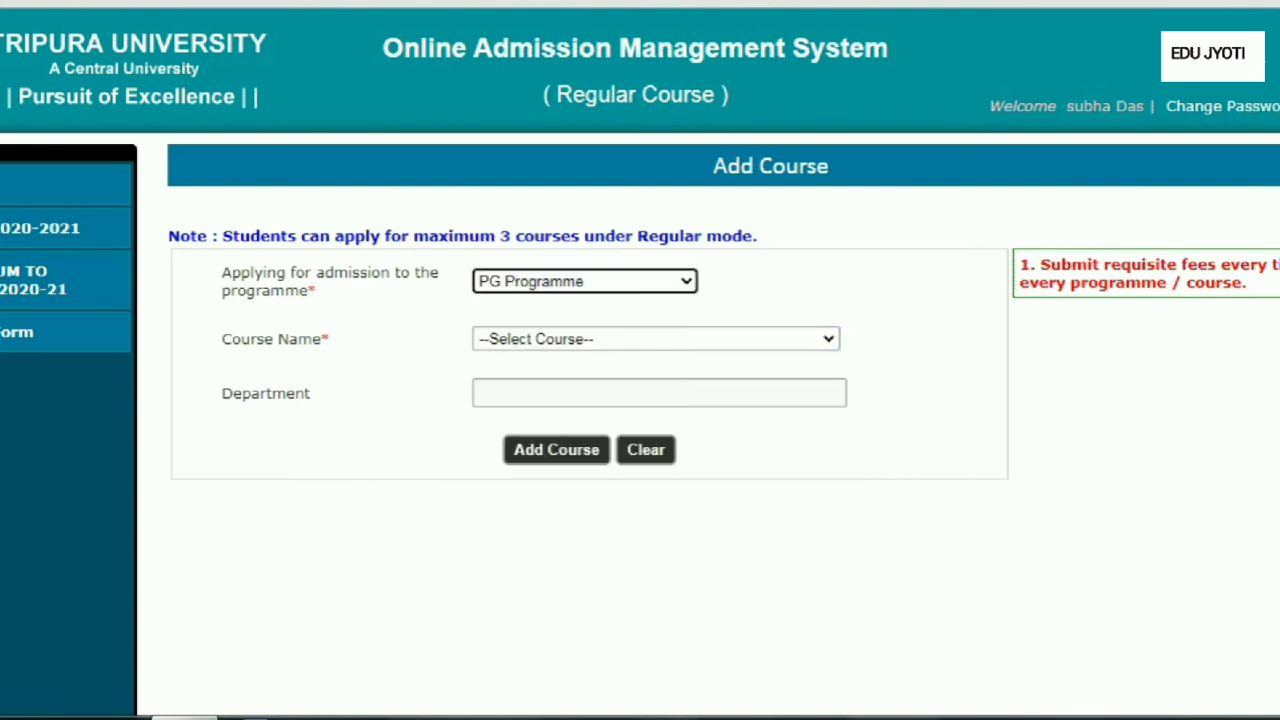
key(Tab)
key(alt+Down)
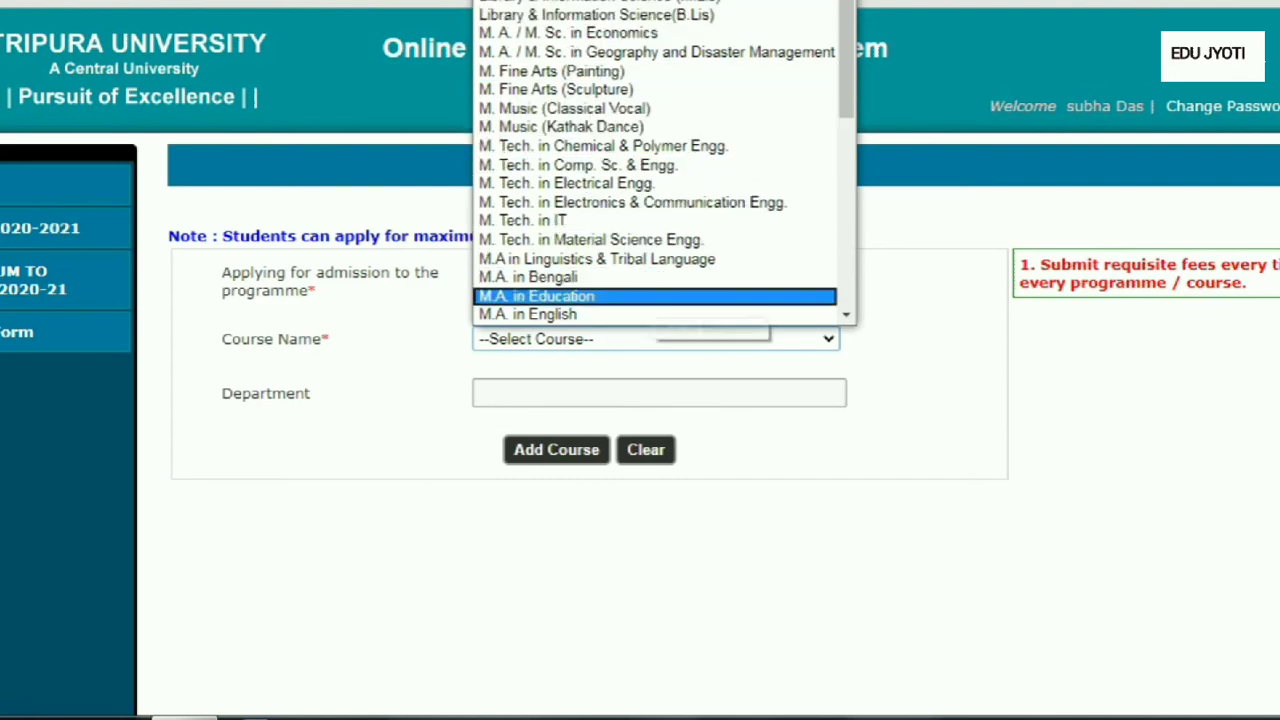
key(Return)
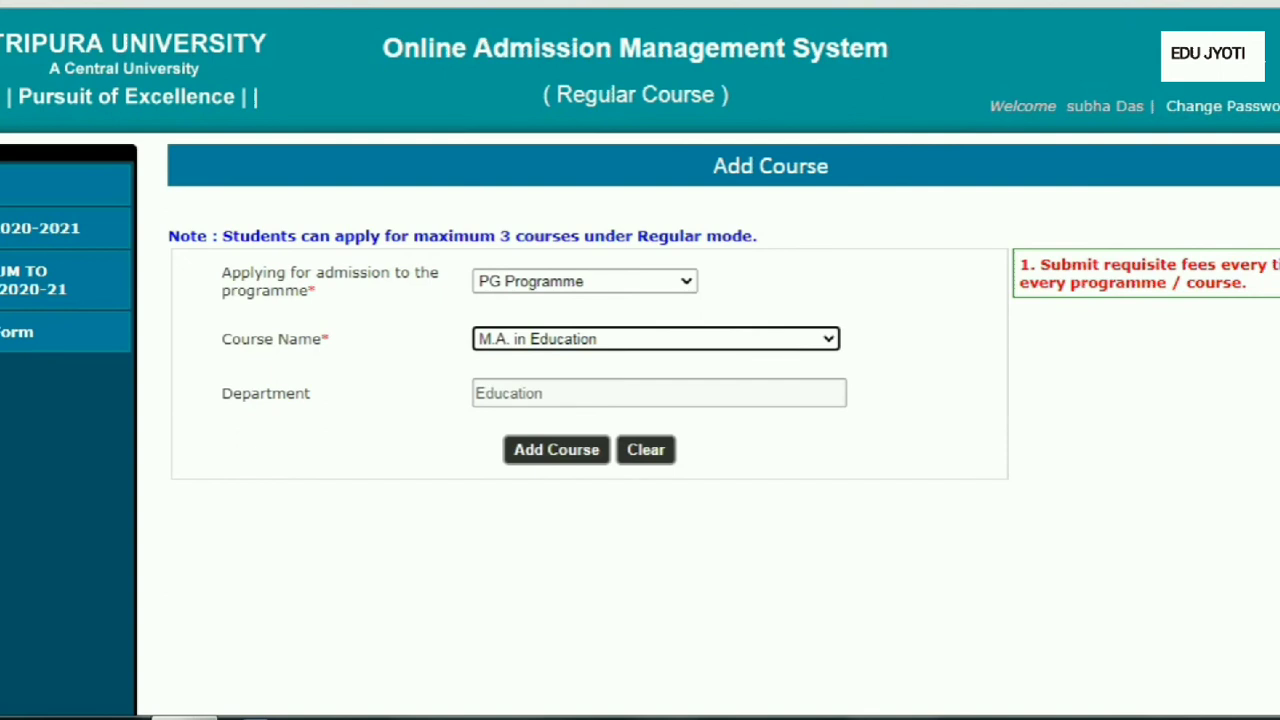
Step: Add M.A. in Education and open its admission form through 'Click Here for Application'
click(556, 449)
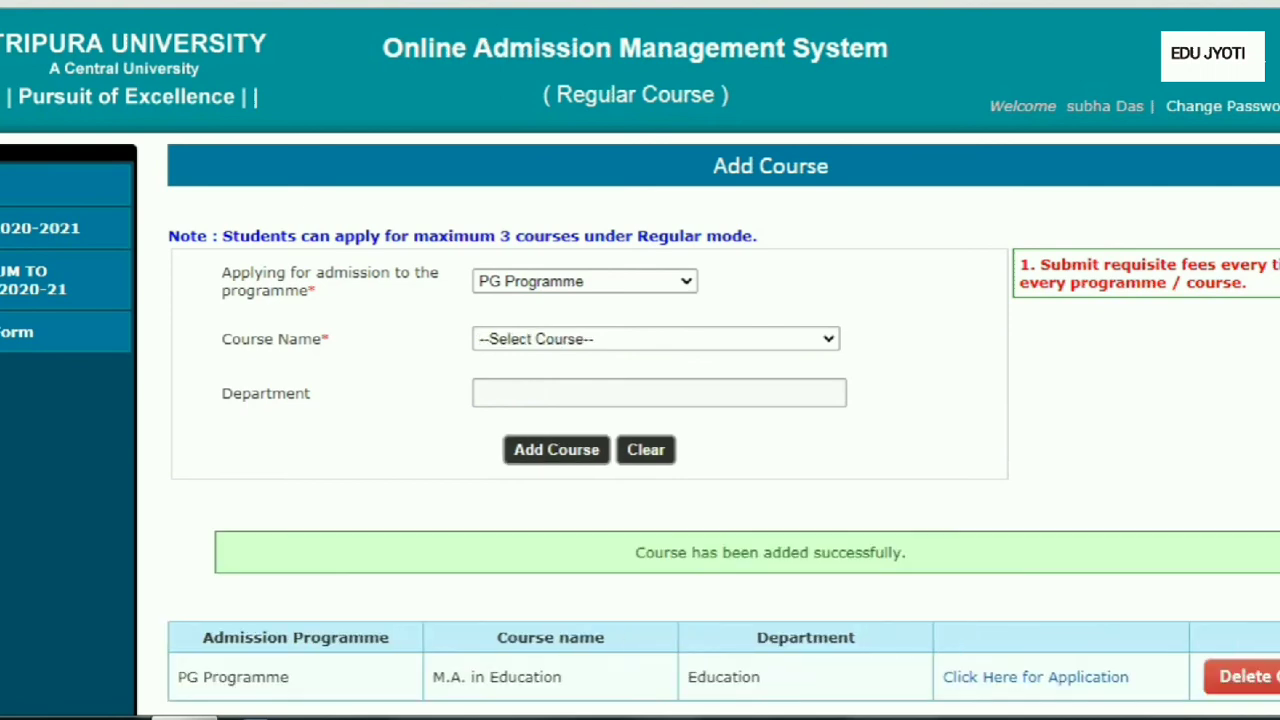
scroll(640, 400, down, 1)
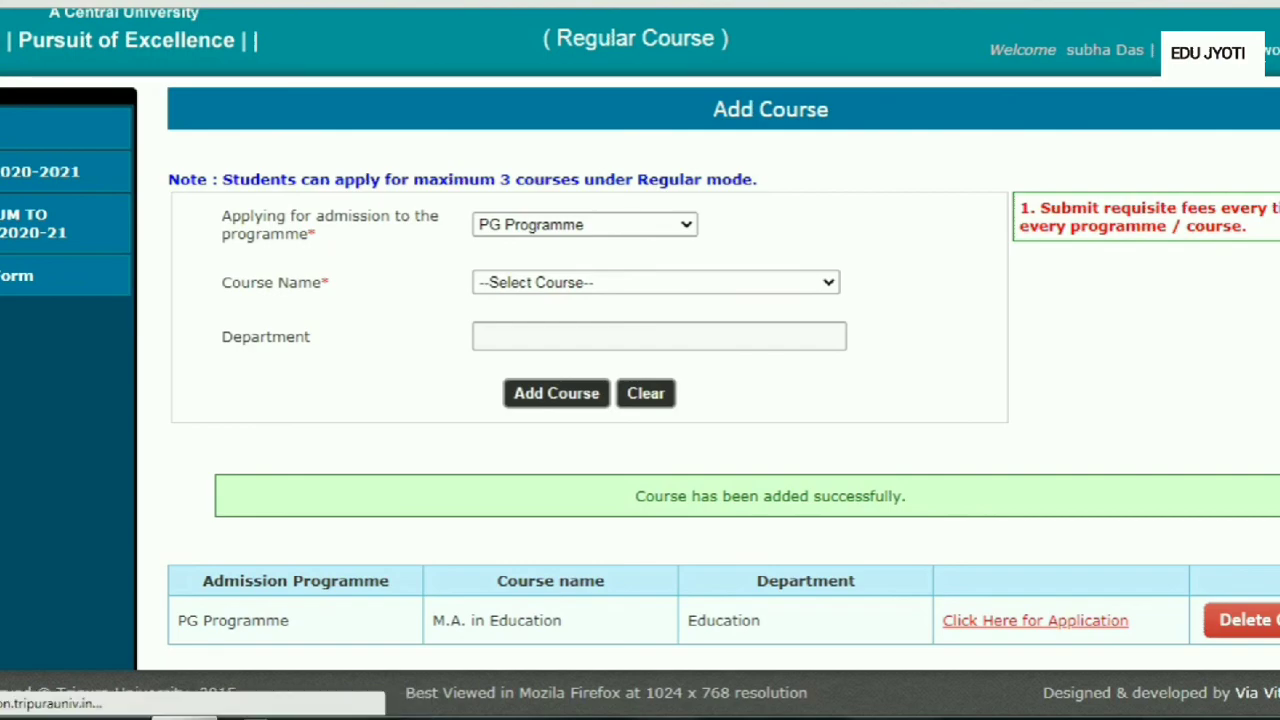
click(1035, 620)
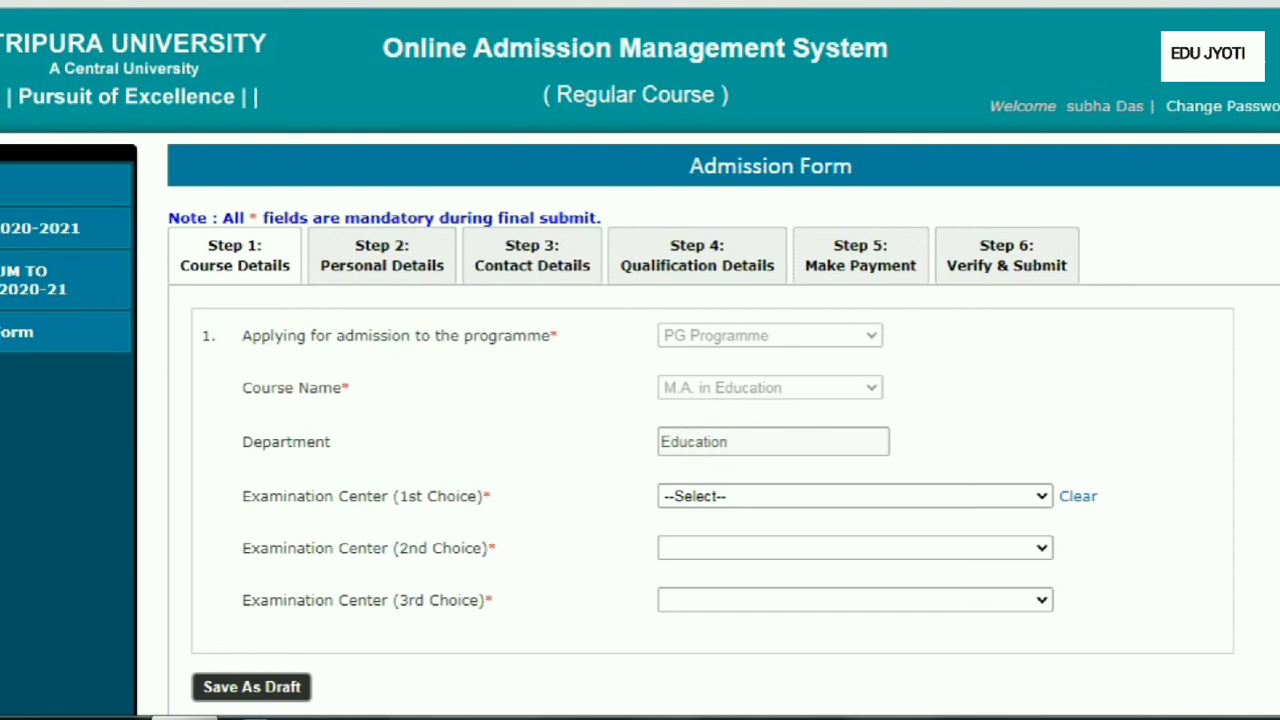
Step: Choose Tripura University Campus as first-choice exam centre, leaving the 2nd choice unset
scroll(640, 400, down, 1)
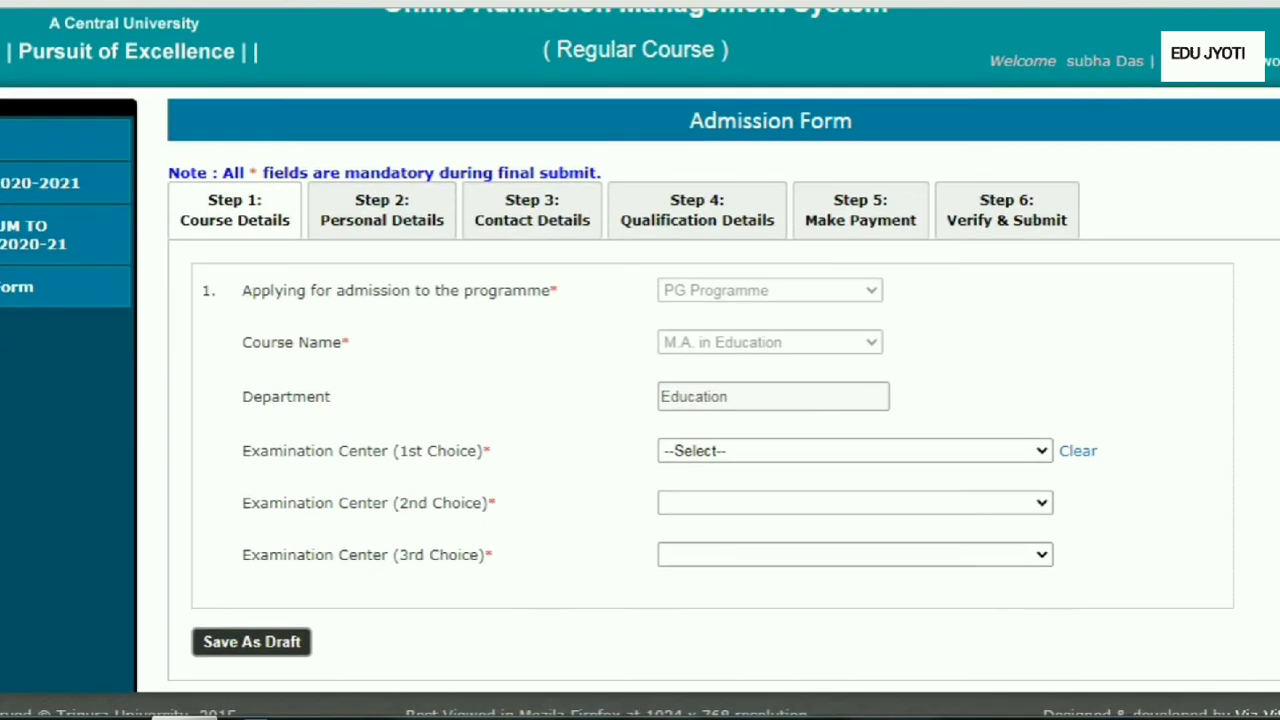
scroll(640, 400, up, 1)
scroll(640, 400, down, 1)
click(855, 450)
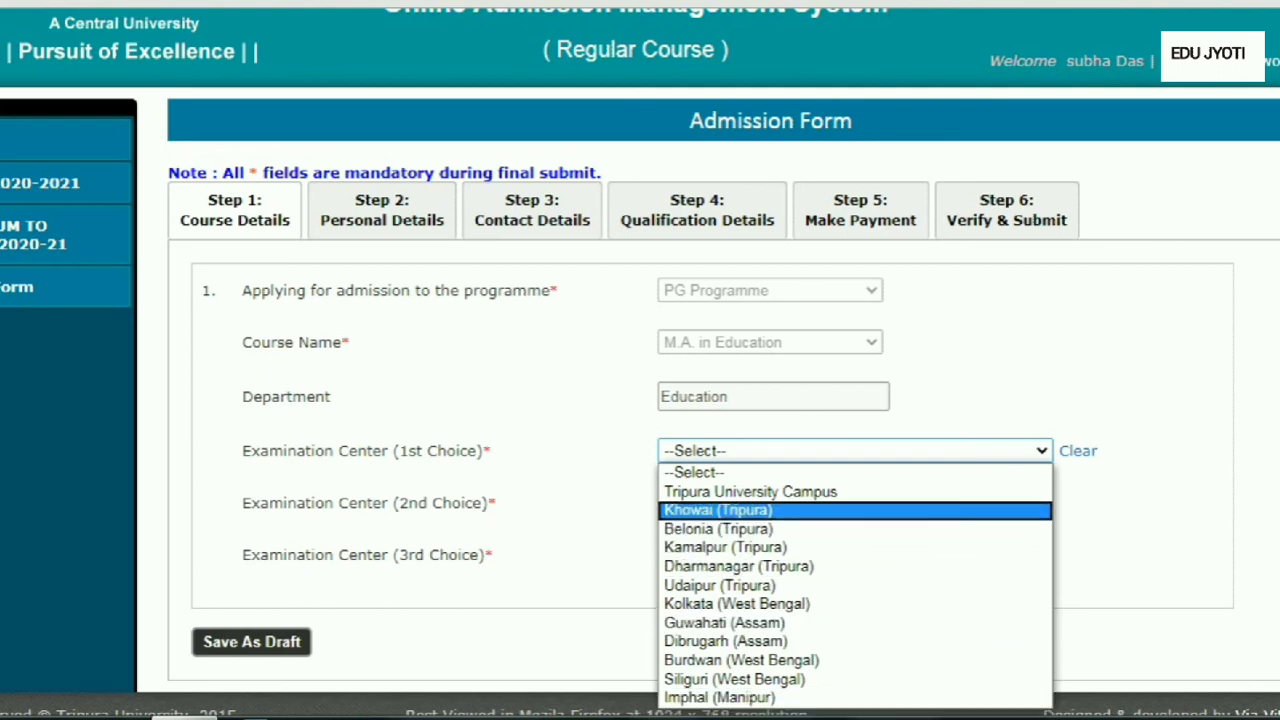
key(Return)
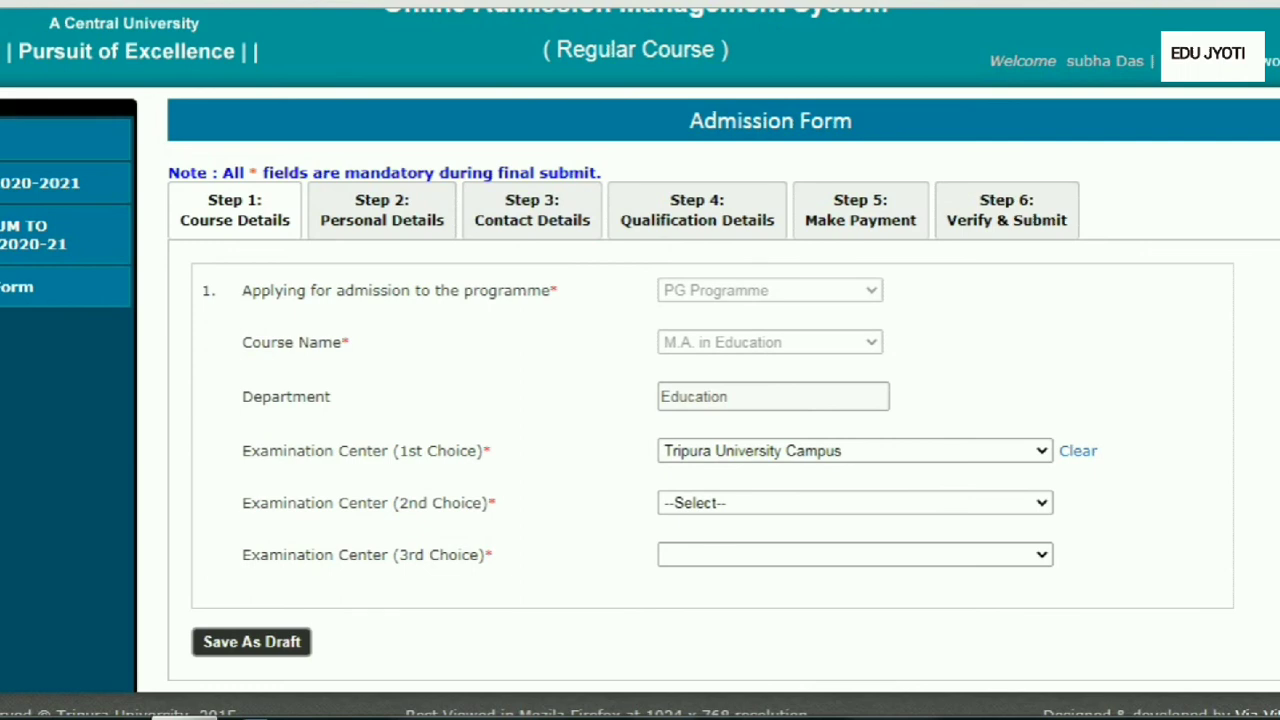
click(855, 502)
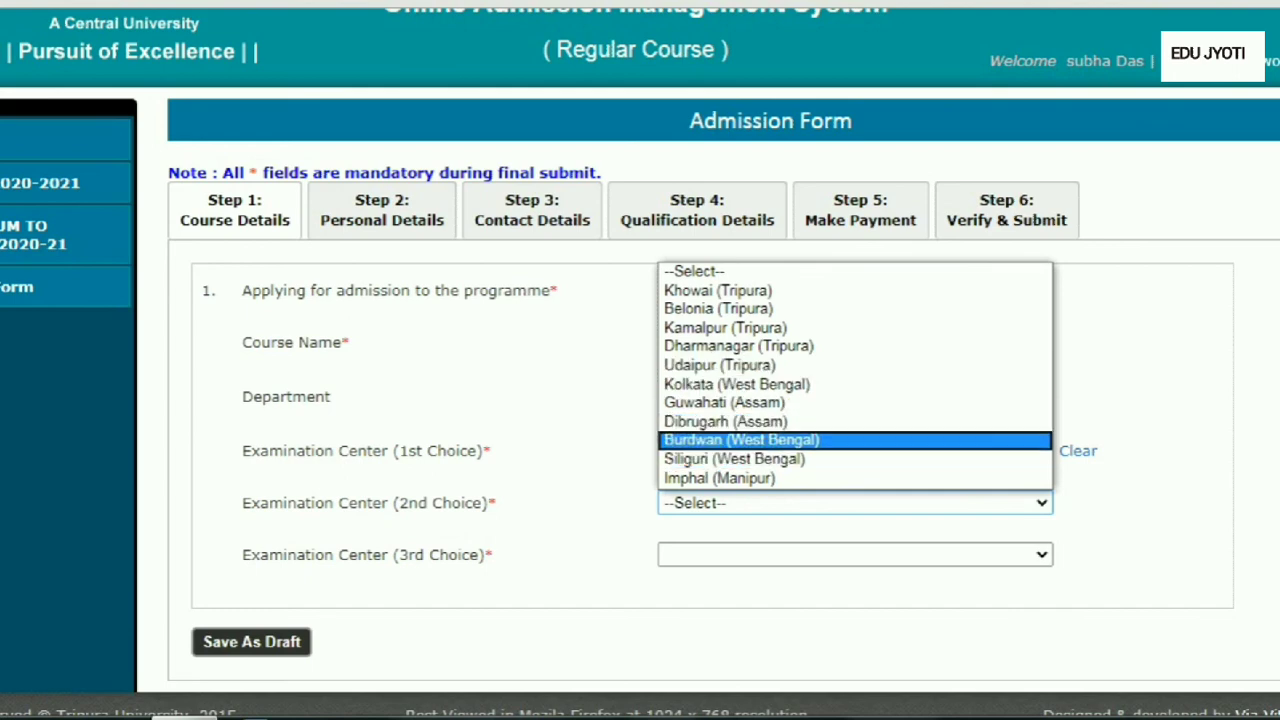
key(Escape)
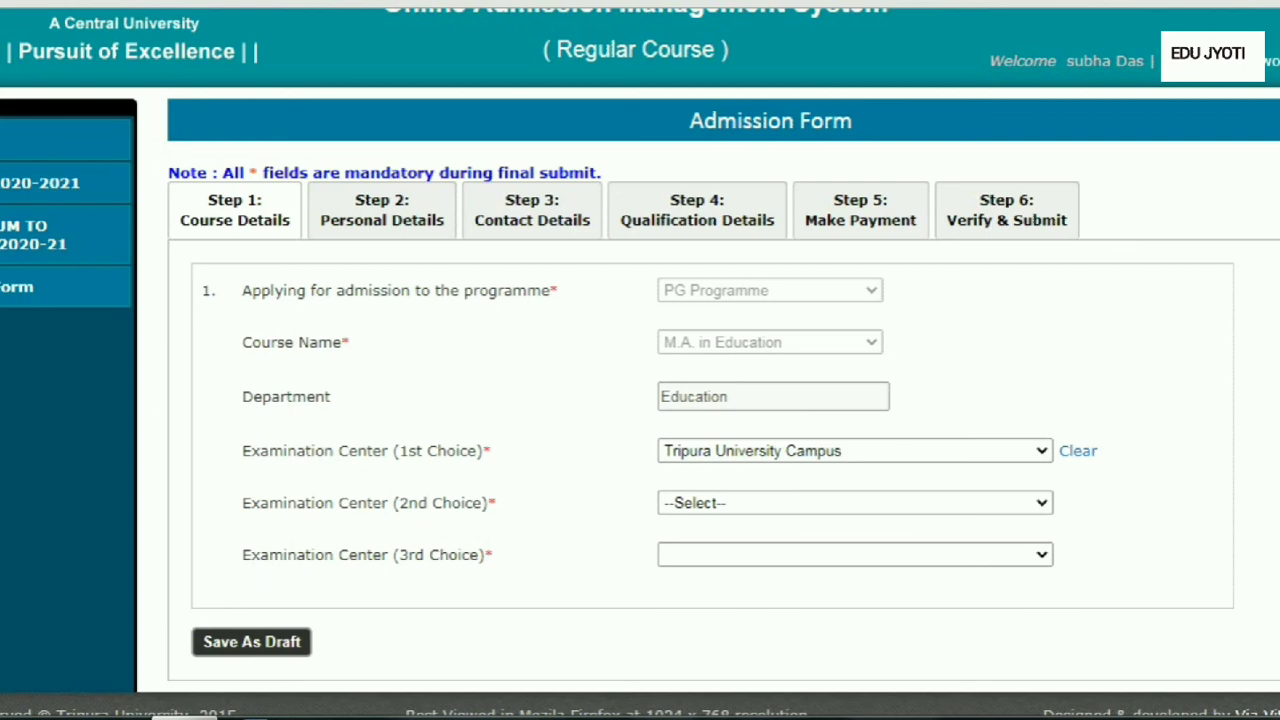
scroll(640, 363, down, 1)
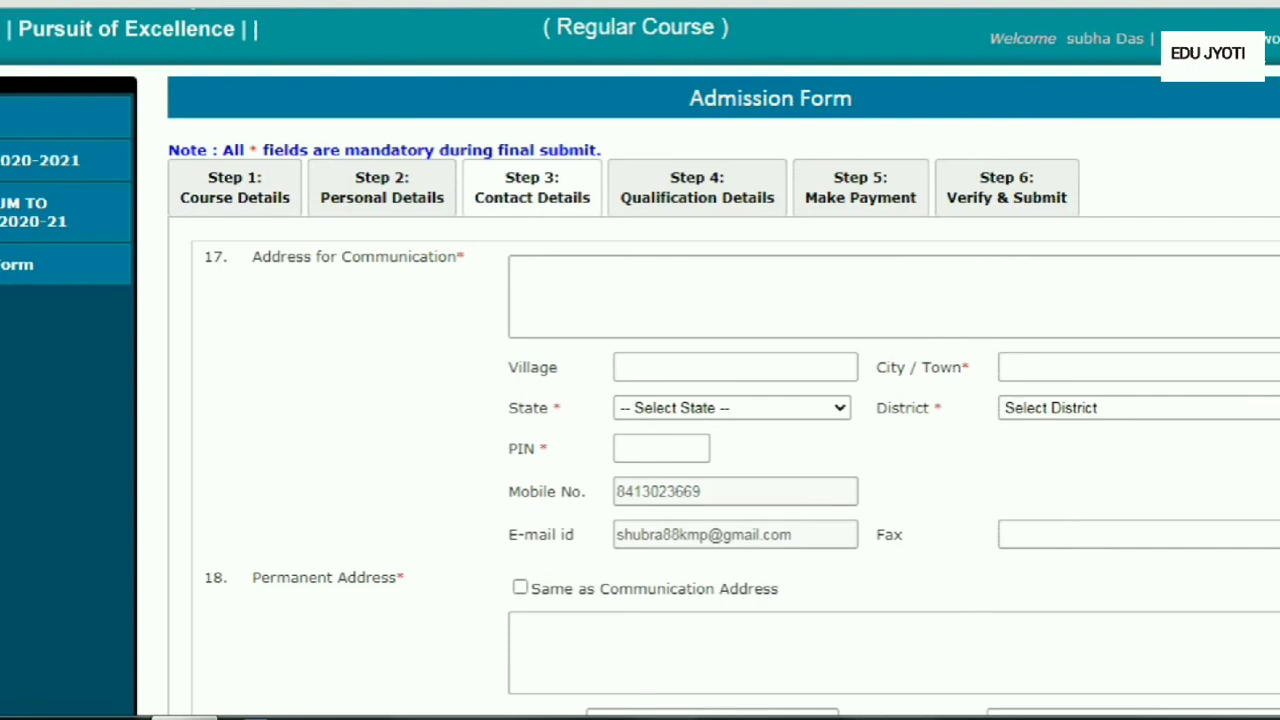
Step: Switch to Step 2: Personal Details and look over the Category dropdown options
click(382, 187)
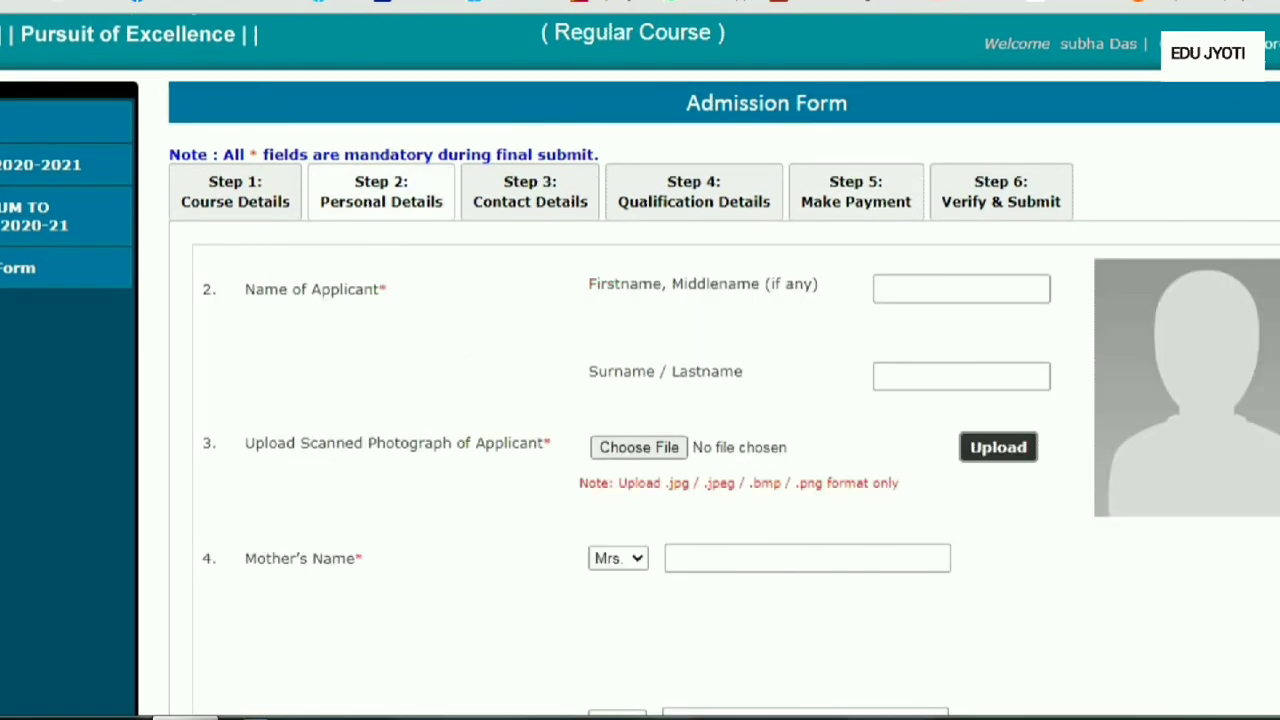
scroll(640, 370, down, 5)
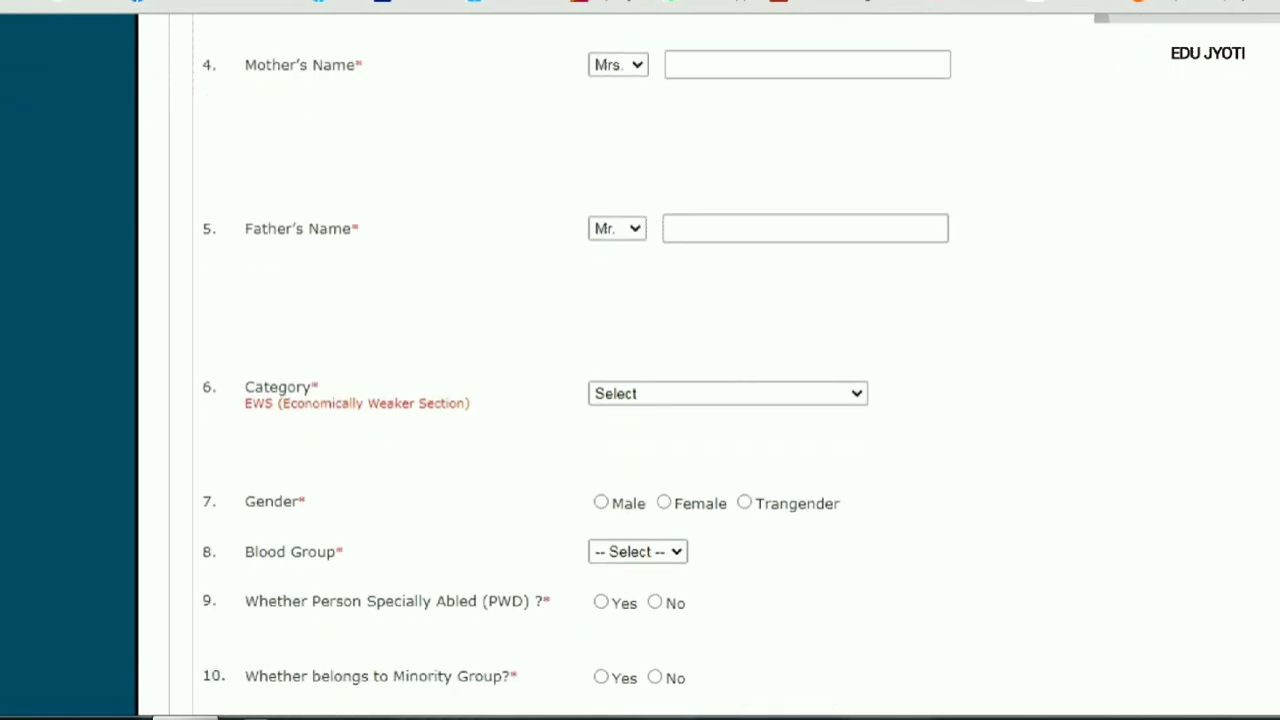
click(727, 393)
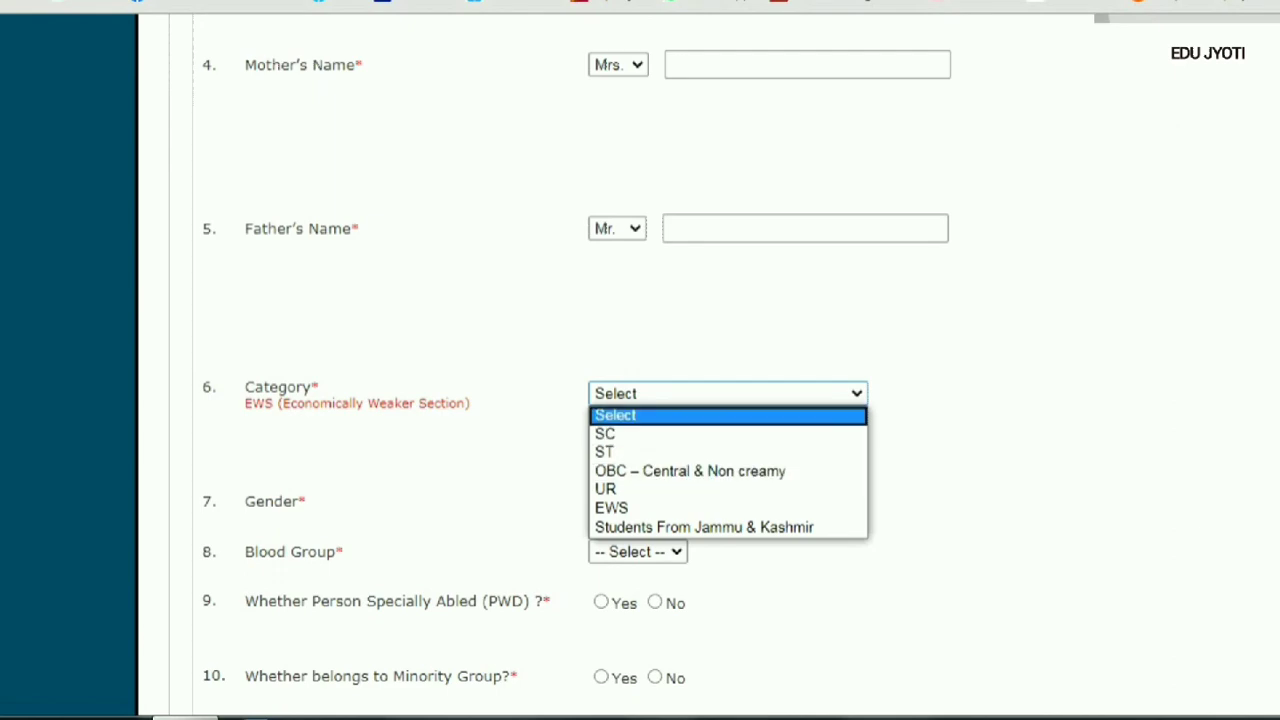
scroll(640, 400, up, 6)
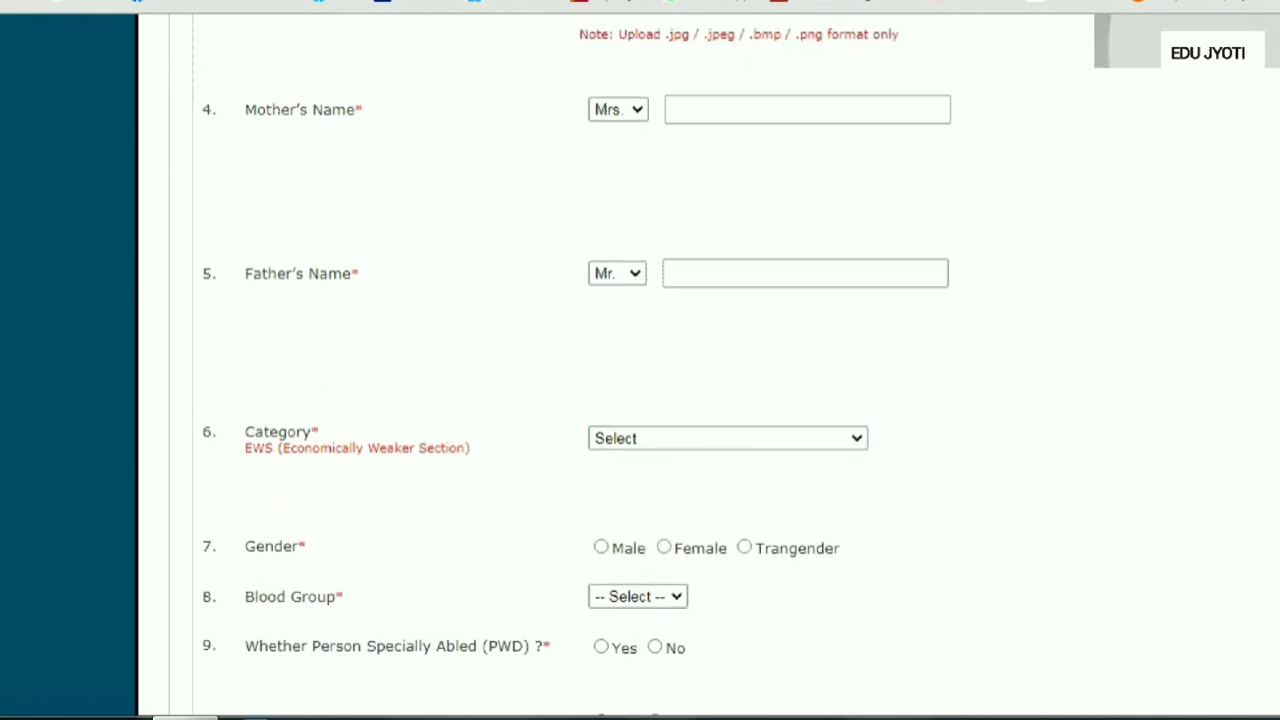